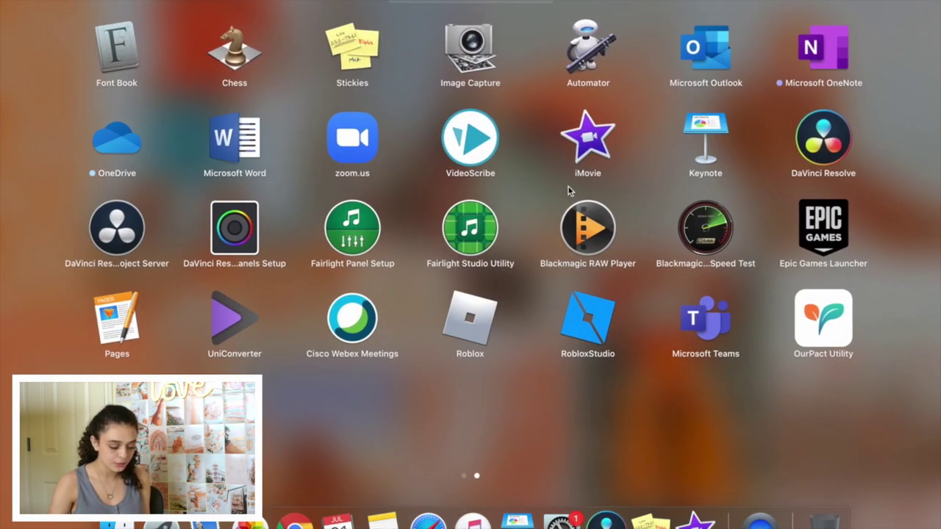
# Open Stickies and move the blank yellow note over the photo of the woman in the starred red shirt.
pyautogui.hscroll(-3, 568, 189)
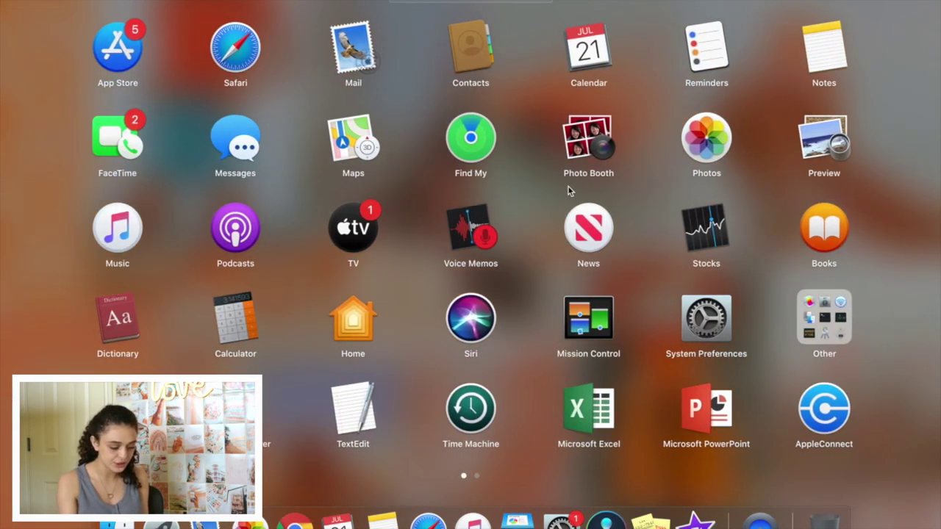
pyautogui.hscroll(3, 566, 189)
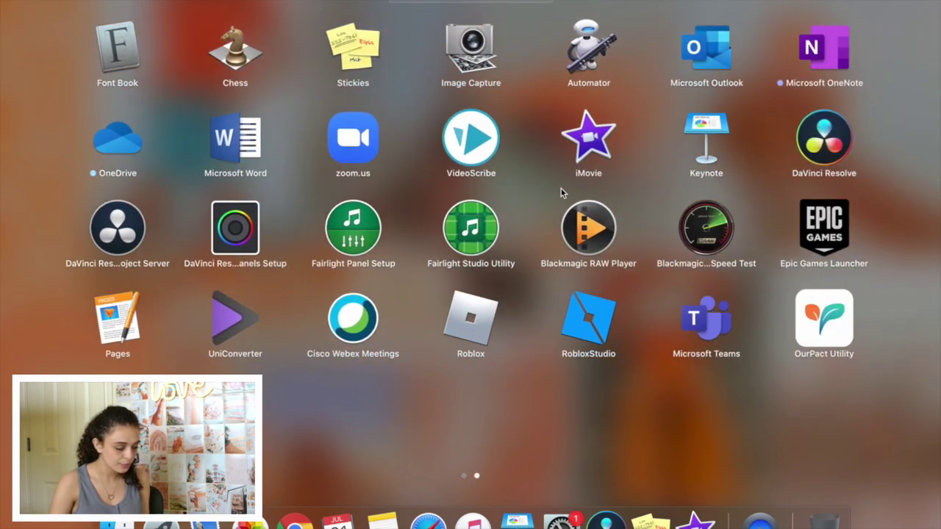
pyautogui.click(365, 44)
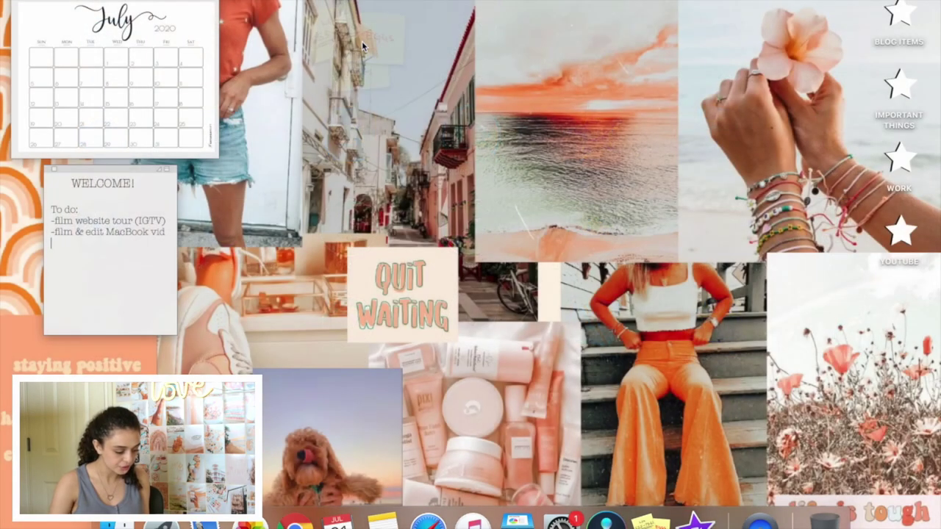
pyautogui.moveTo(44, 15); pyautogui.dragTo(153, 63)
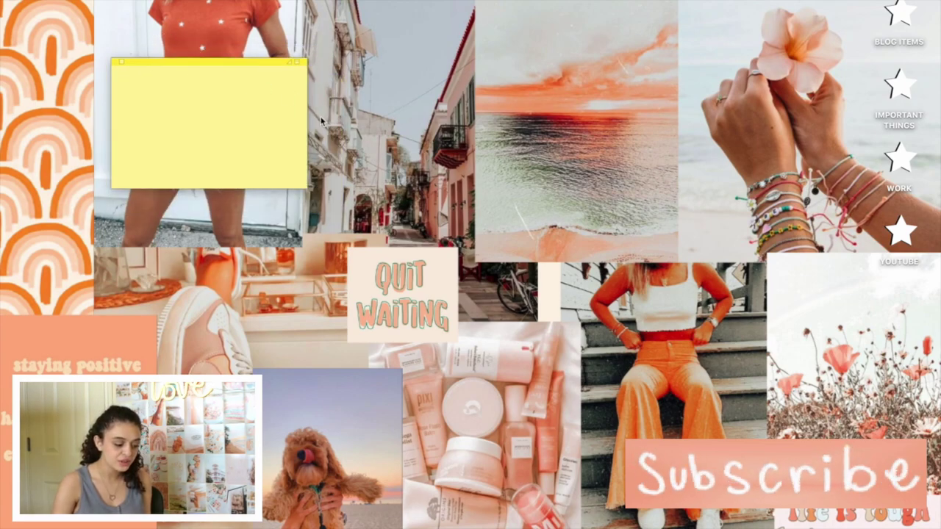
# Narrow the blank note slightly and change its color to Gray.
pyautogui.moveTo(307, 118); pyautogui.dragTo(284, 117)
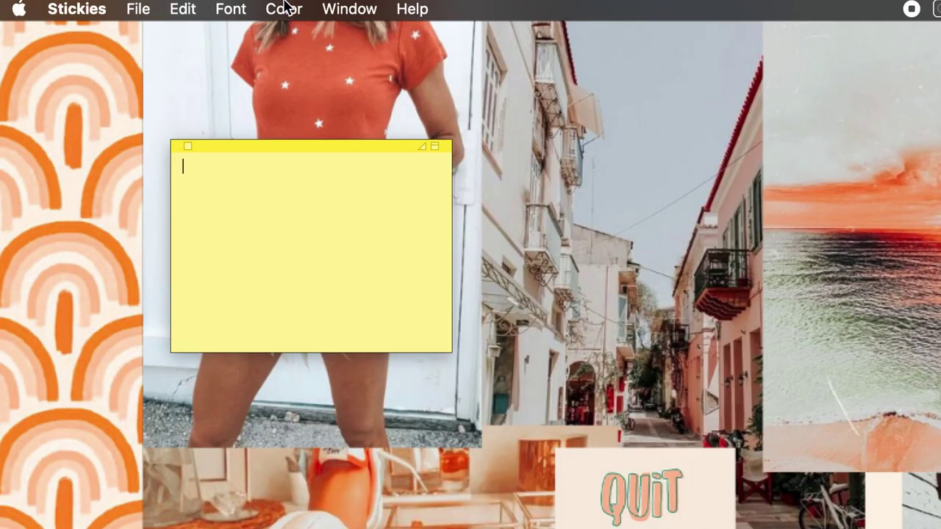
pyautogui.click(286, 8)
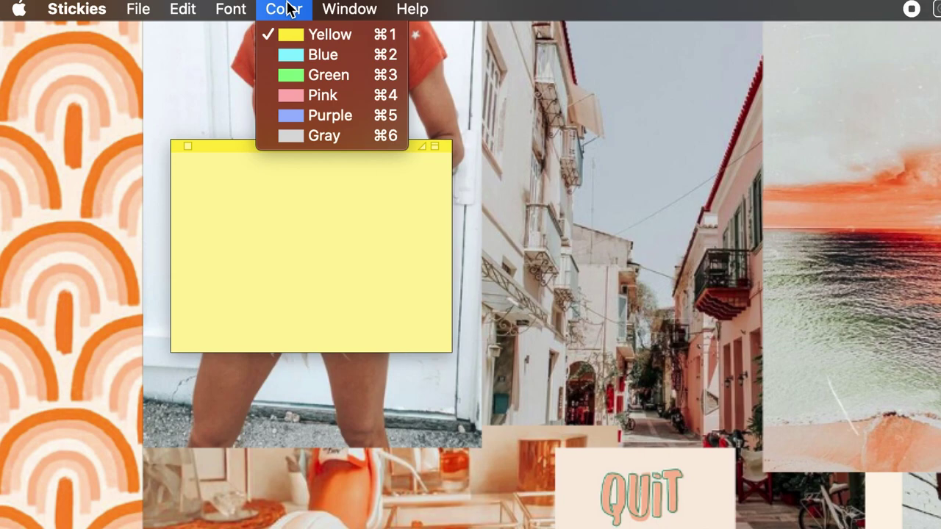
pyautogui.click(300, 136)
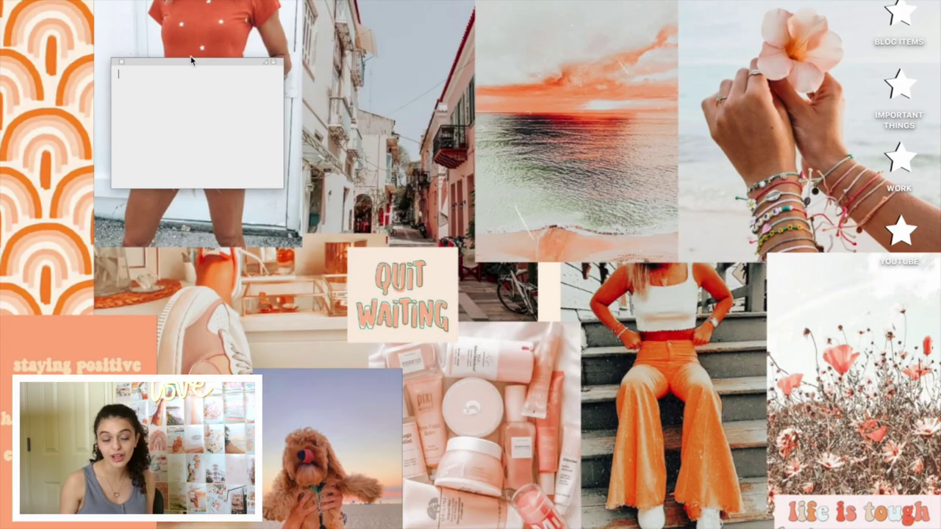
# Resize the gray note to a narrower and taller portrait shape.
pyautogui.moveTo(283, 117); pyautogui.dragTo(262, 118)
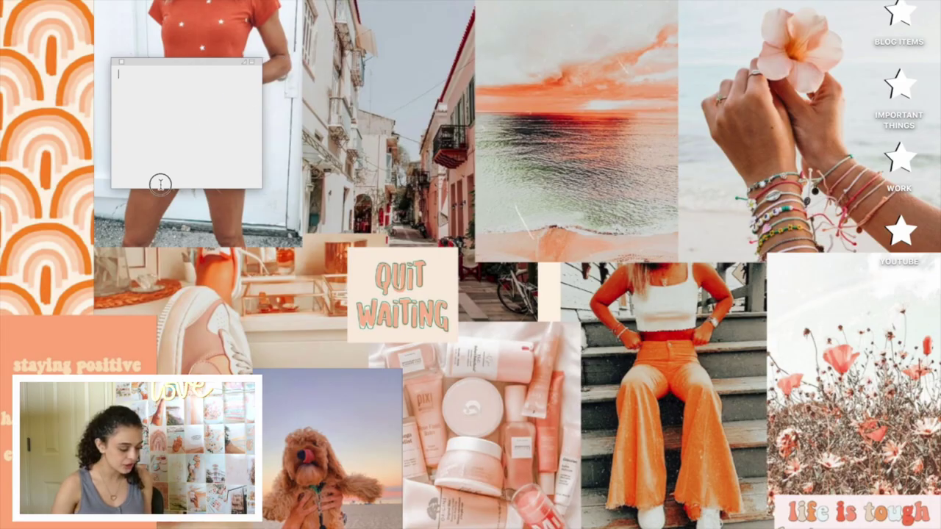
pyautogui.moveTo(174, 190); pyautogui.dragTo(207, 170)
pyautogui.moveTo(261, 131)
pyautogui.mouseDown()
pyautogui.moveTo(336, 124)
pyautogui.moveTo(261, 125)
pyautogui.mouseUp()
pyautogui.moveTo(206, 170); pyautogui.dragTo(207, 250)
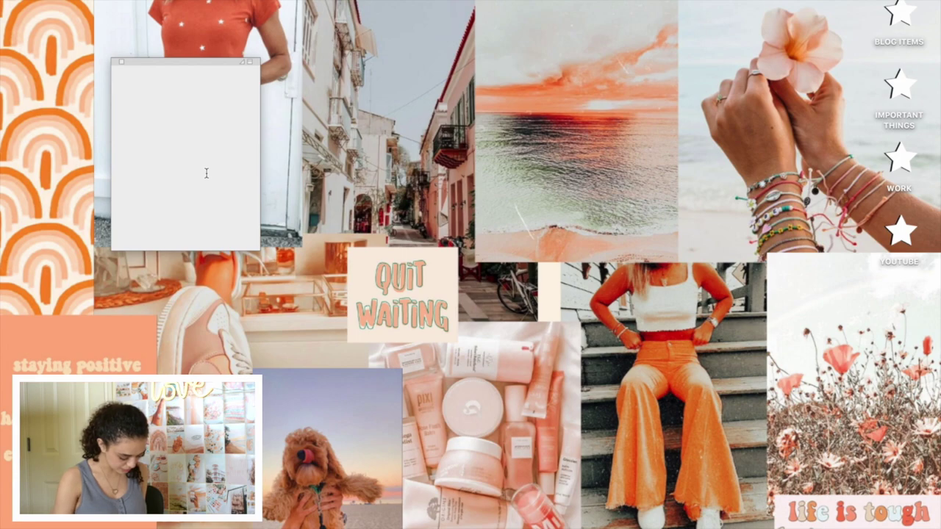
# Write "Welcome" on the gray note and enlarge the text to size 29.
pyautogui.write('Welcome')
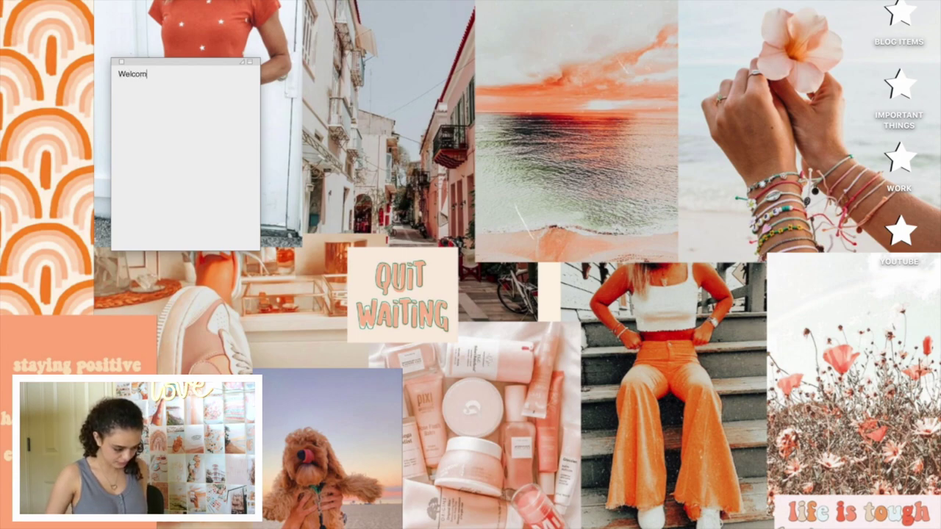
pyautogui.doubleClick(185, 75)
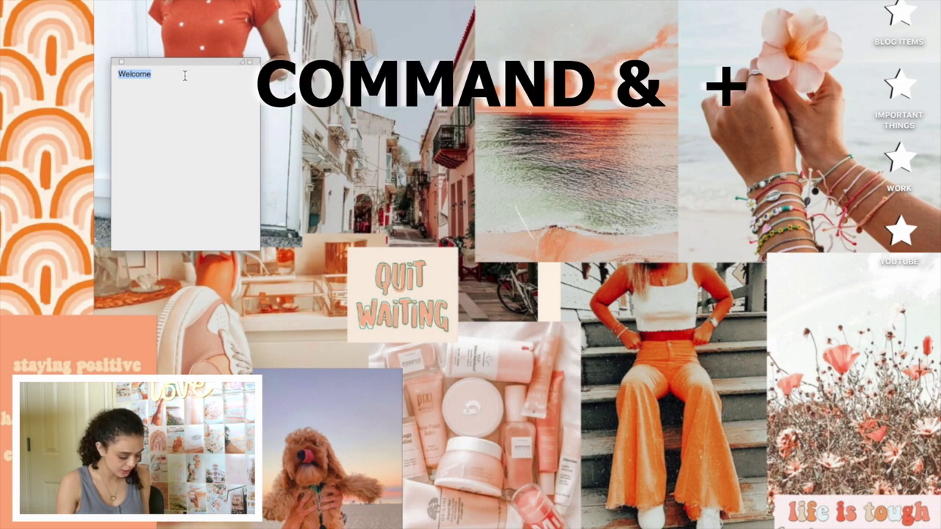
pyautogui.press('super+plus')
pyautogui.press('super+plus')
pyautogui.press('super+plus')
pyautogui.press('super+plus')
pyautogui.press('super+plus')
pyautogui.press('super+plus')
pyautogui.press('super+plus')
pyautogui.press('super+plus')
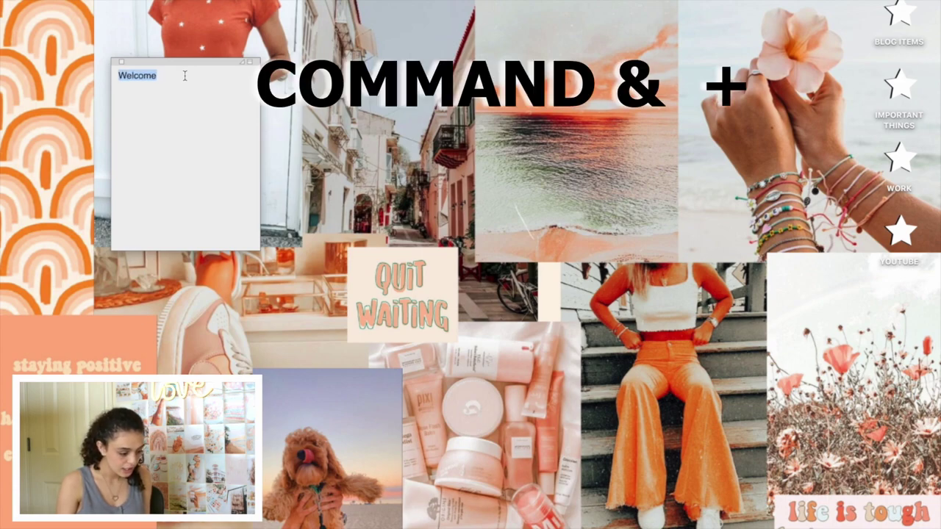
pyautogui.press('super+plus')
pyautogui.press('super+plus')
pyautogui.press('super+plus')
pyautogui.press('super+plus')
pyautogui.press('super+plus')
pyautogui.press('super+plus')
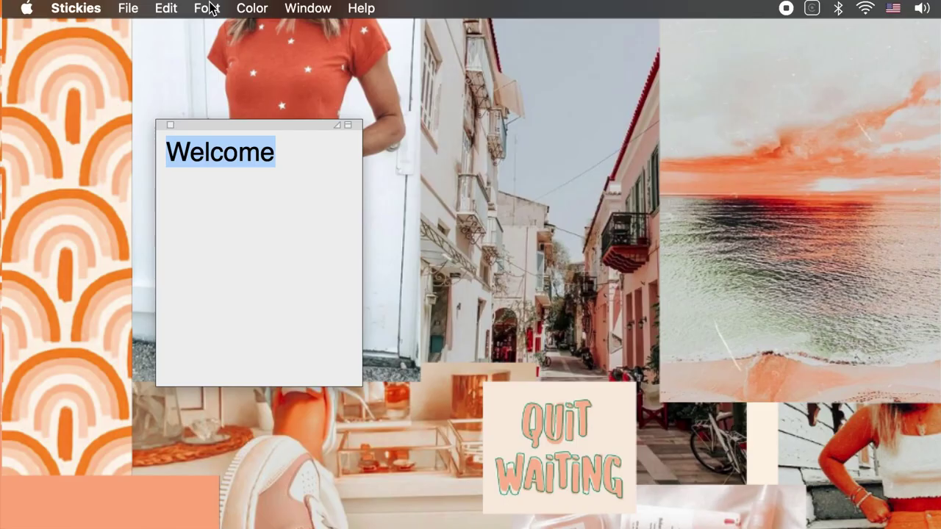
# Set the "Welcome" text to American Typewriter in the Light typeface.
pyautogui.click(211, 8)
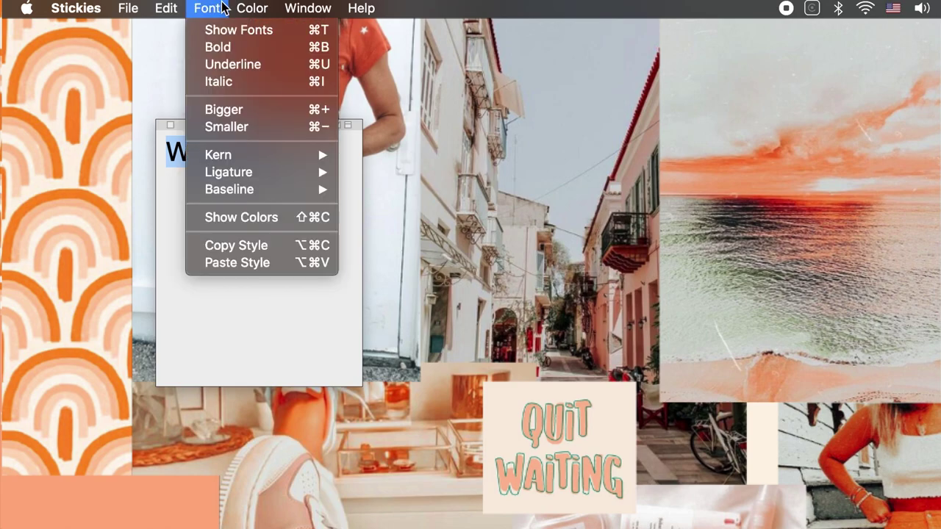
pyautogui.click(221, 29)
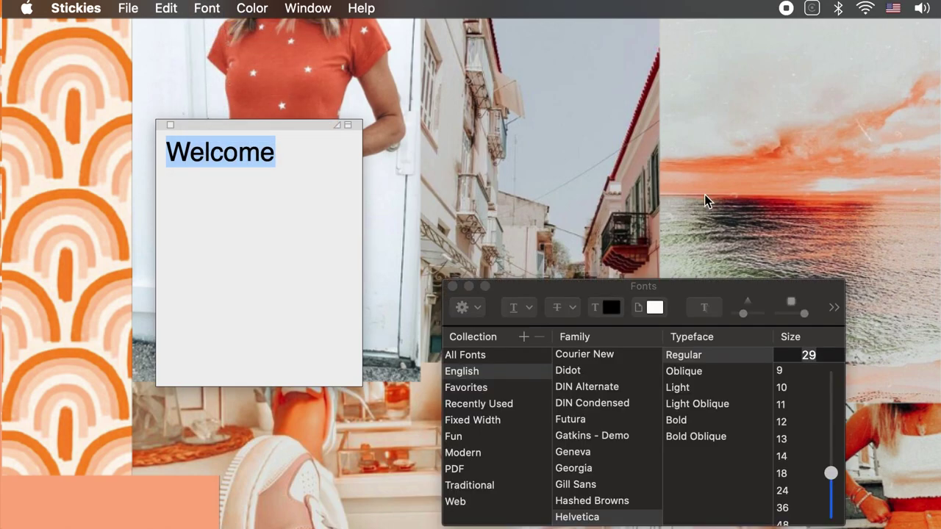
pyautogui.scroll(-3, 588, 516)
pyautogui.scroll(10, 588, 514)
pyautogui.click(615, 351)
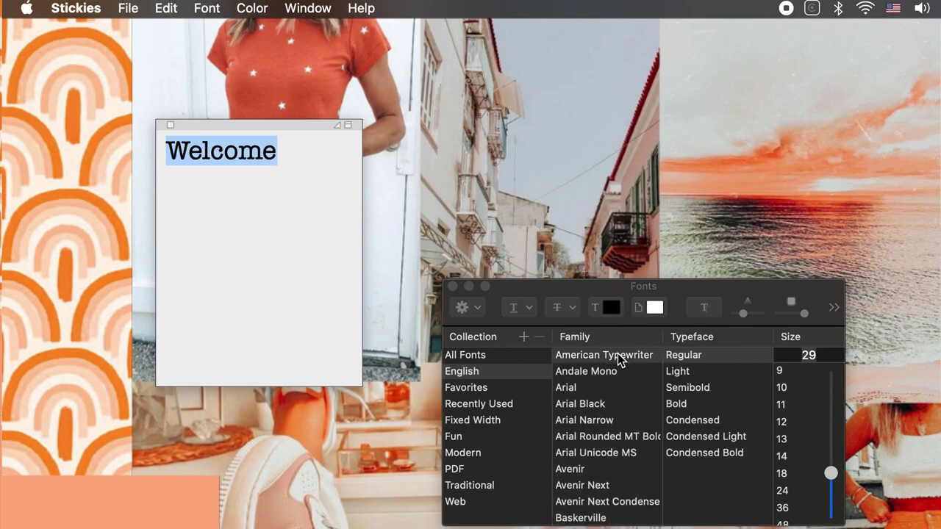
pyautogui.click(683, 373)
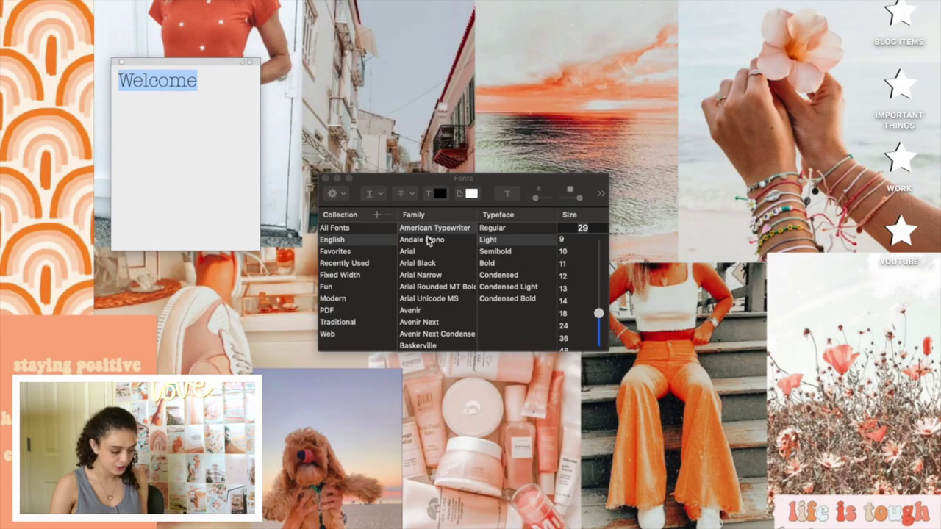
pyautogui.click(326, 178)
# Complete the heading as an indented "Welcome!" with a new line below, and move the note to the desktop's upper-left corner.
pyautogui.click(222, 88)
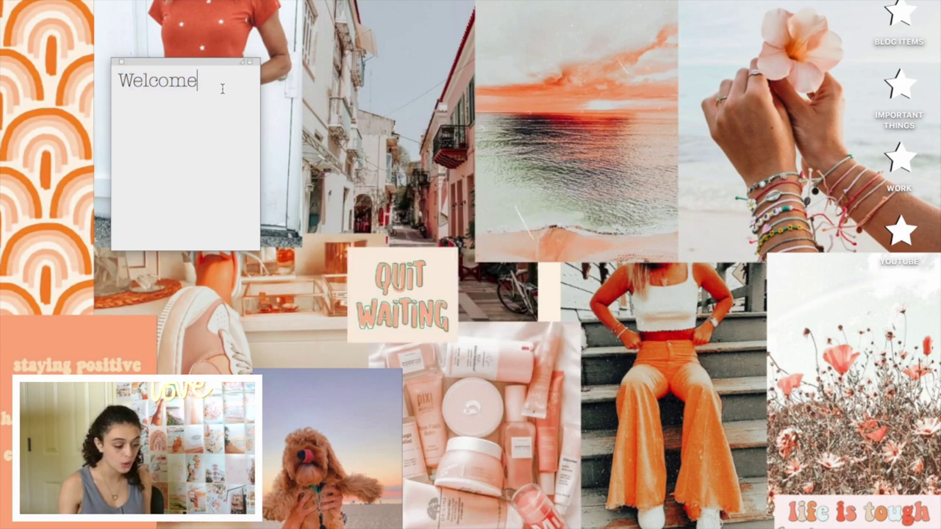
pyautogui.write('!')
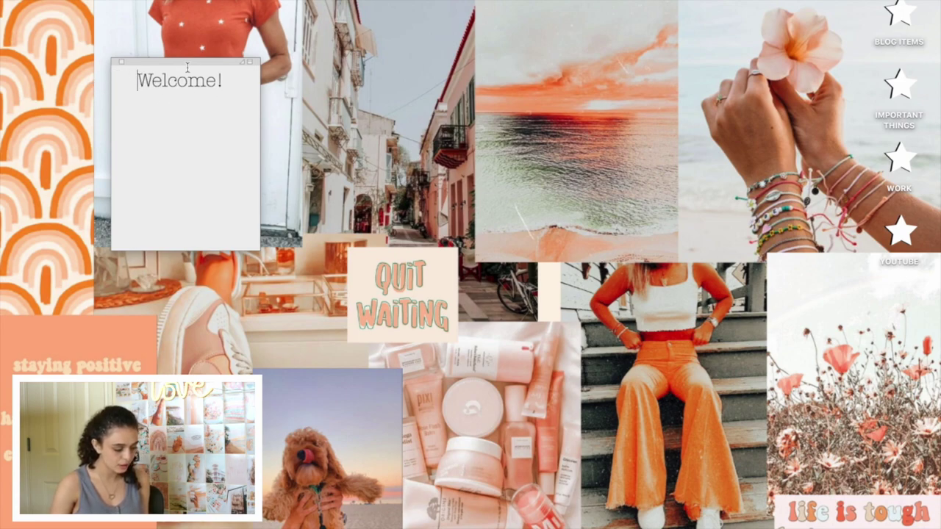
pyautogui.click(232, 80)
pyautogui.press('Return')
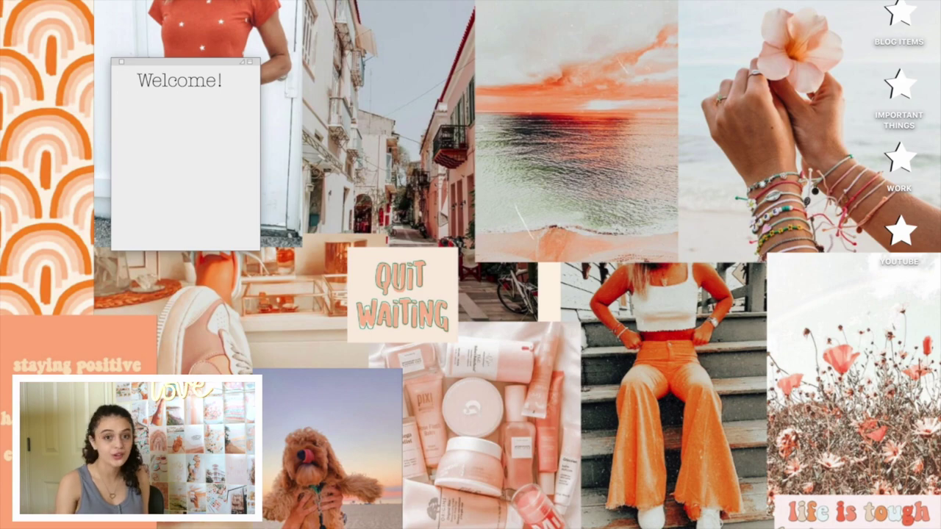
pyautogui.moveTo(216, 61); pyautogui.dragTo(123, 6)
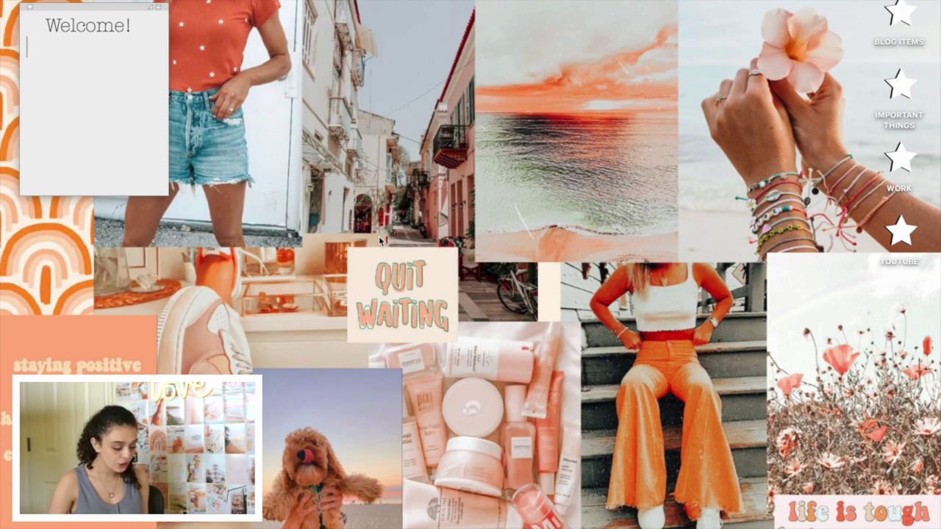
# Switch to Chrome and search Google Images for "july calendar 2020".
pyautogui.click(295, 521)
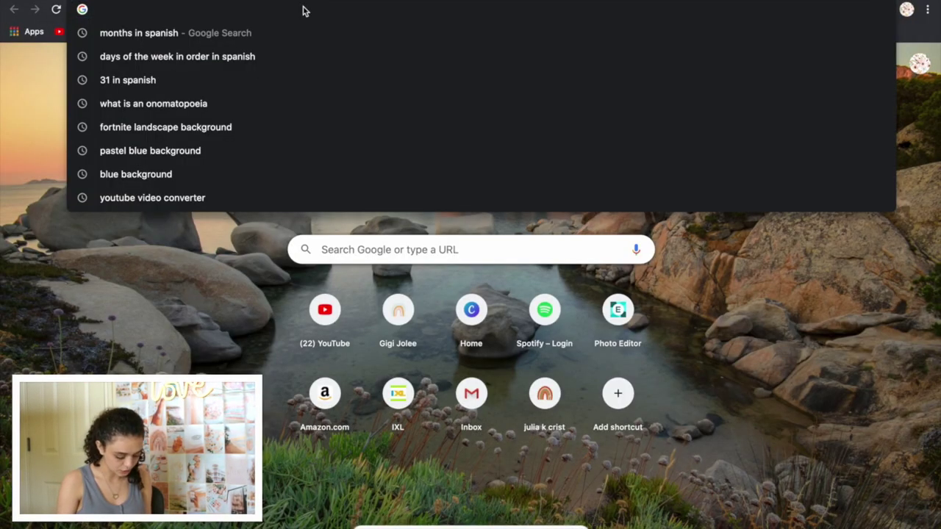
pyautogui.write('july calen')
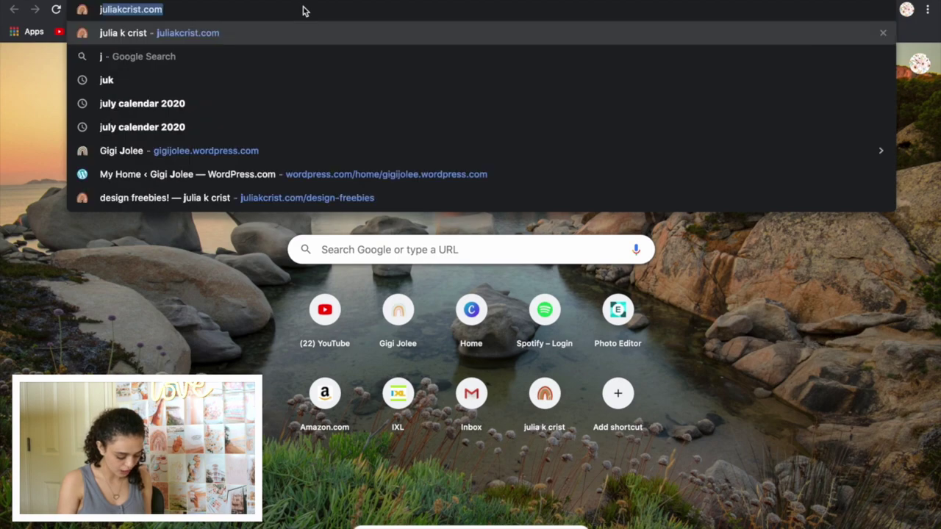
pyautogui.write('dar 202')
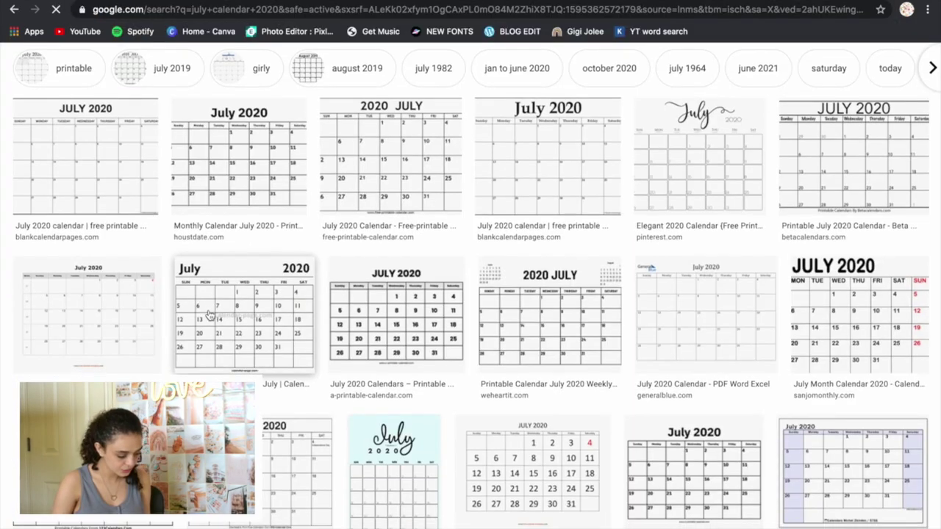
pyautogui.scroll(-1, 209, 314)
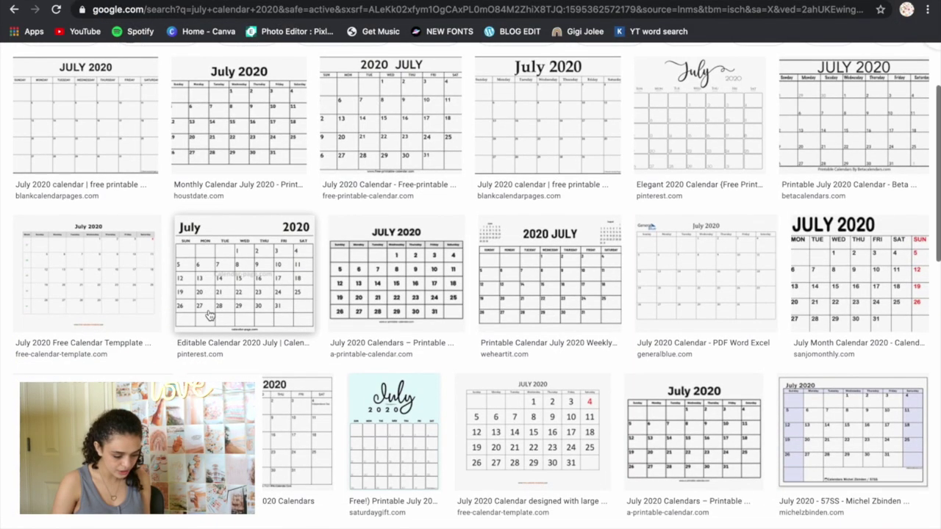
pyautogui.scroll(1, 600, 96)
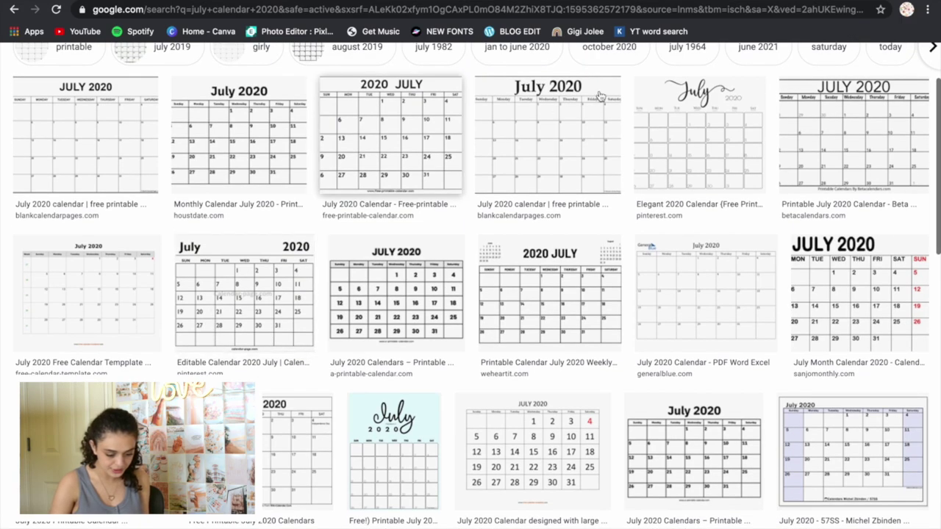
# Save the Pinterest July 2020 calendar with the script heading to the desktop as july.jpg.
pyautogui.click(705, 136)
pyautogui.rightClick(754, 150)
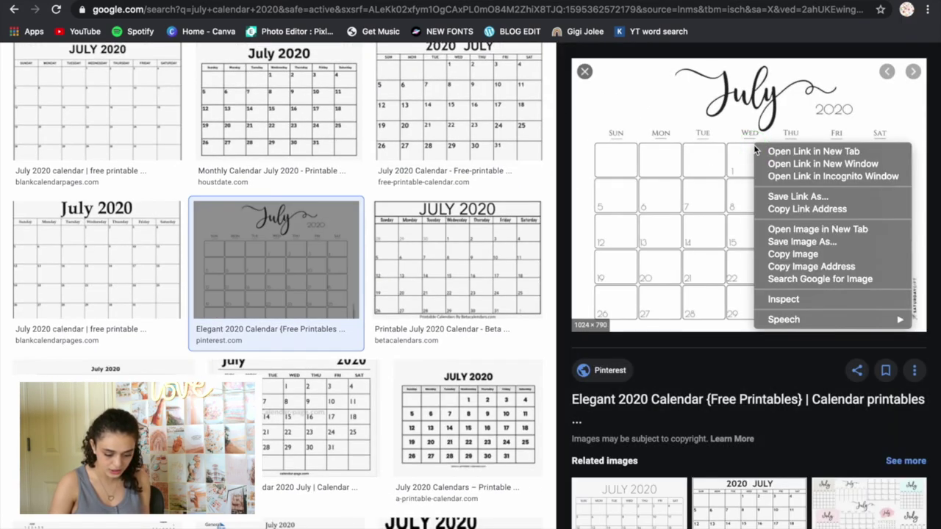
pyautogui.click(779, 242)
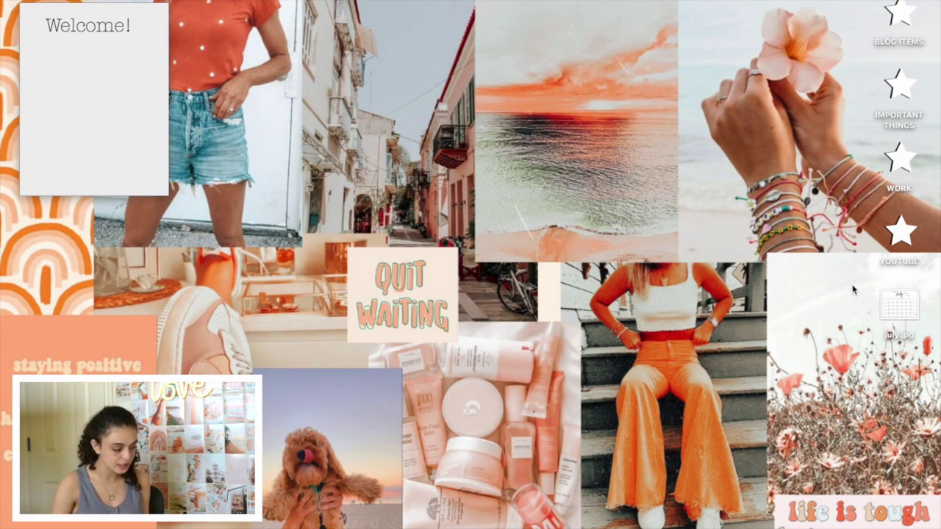
# Return to Stickies, add a new note beside the "Welcome!" note and change its color to Gray.
pyautogui.click(95, 109)
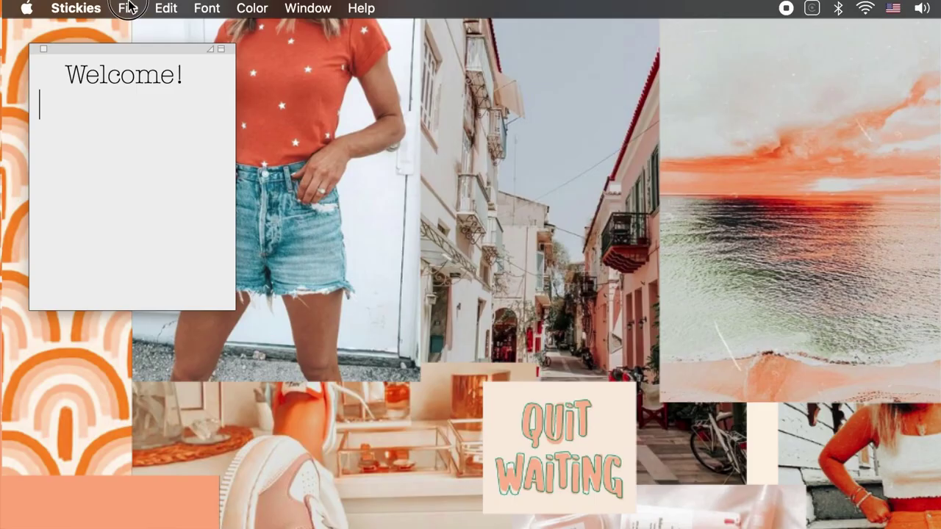
pyautogui.click(128, 9)
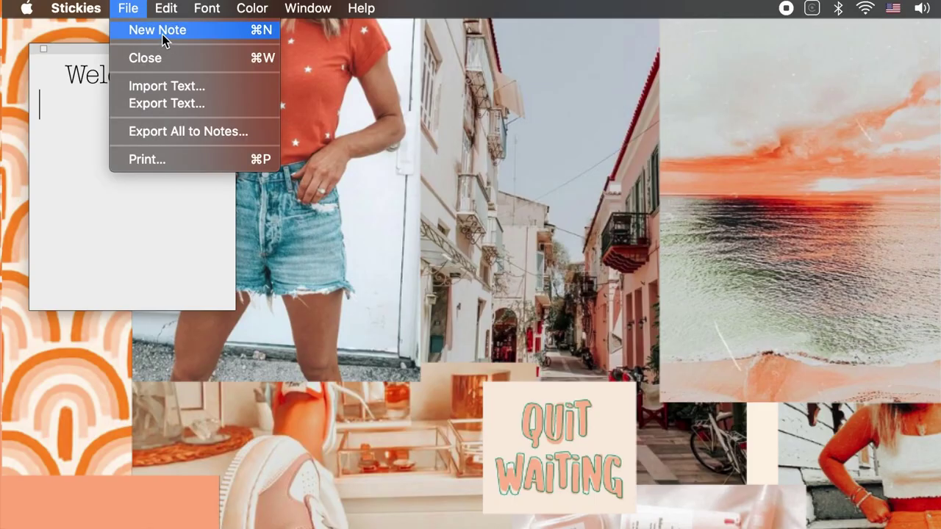
pyautogui.click(161, 34)
pyautogui.moveTo(82, 318); pyautogui.dragTo(410, 130)
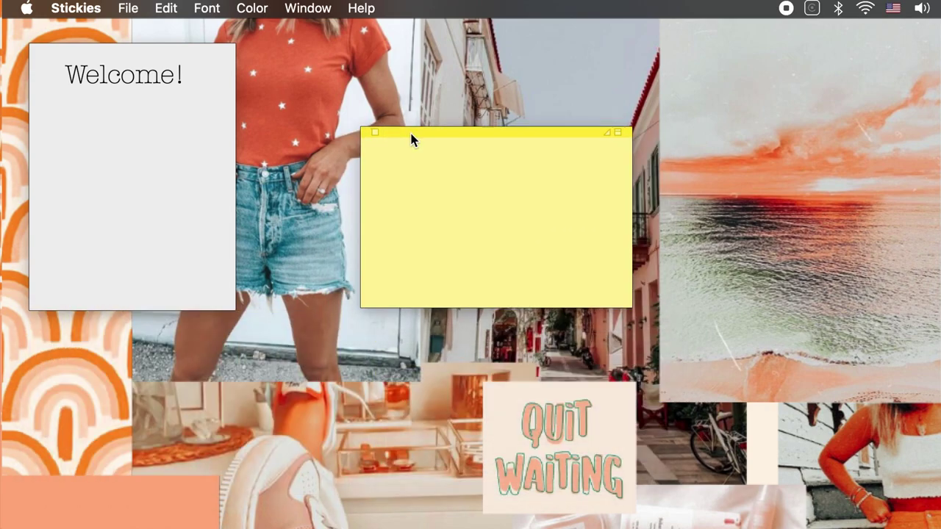
pyautogui.click(250, 8)
pyautogui.click(279, 116)
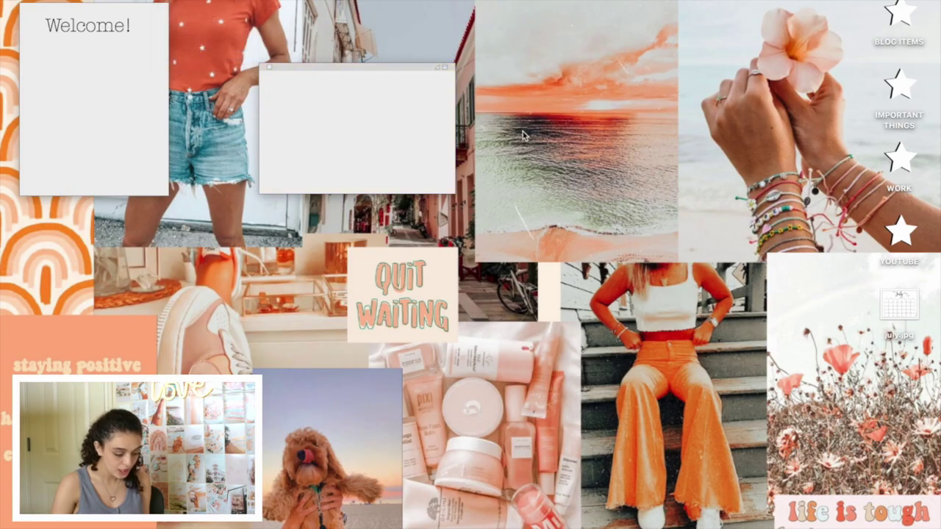
# Try placing the july.jpg calendar image in the blank gray note and undo the insertion.
pyautogui.moveTo(893, 305); pyautogui.dragTo(371, 120)
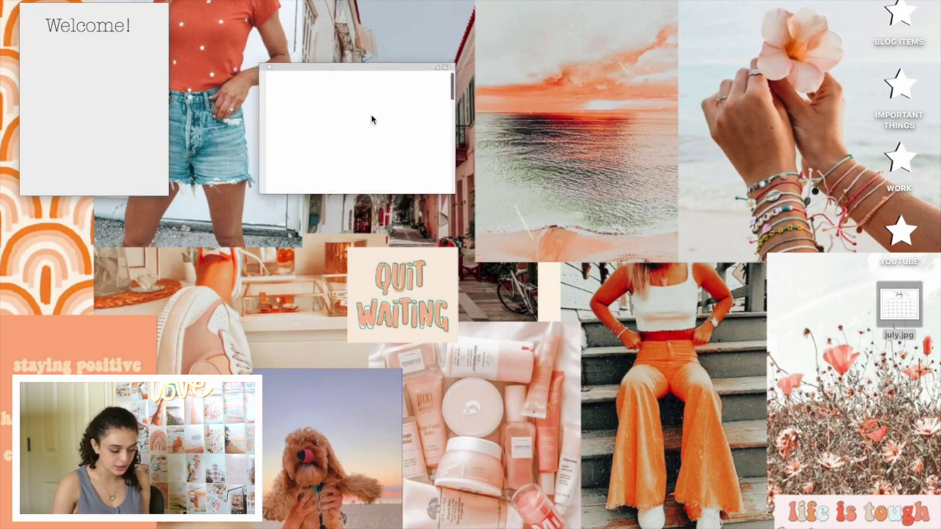
pyautogui.scroll(-5, 371, 120)
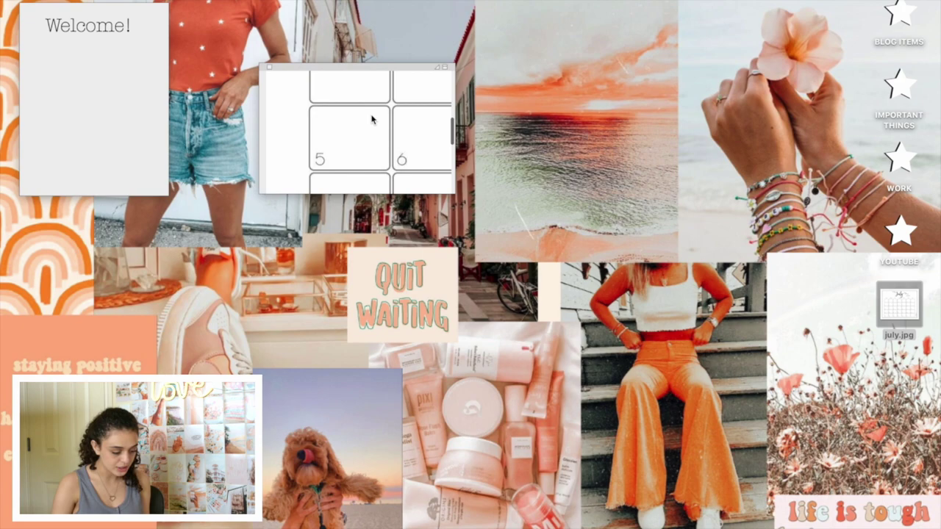
pyautogui.scroll(-5, 371, 119)
pyautogui.press('super+z')
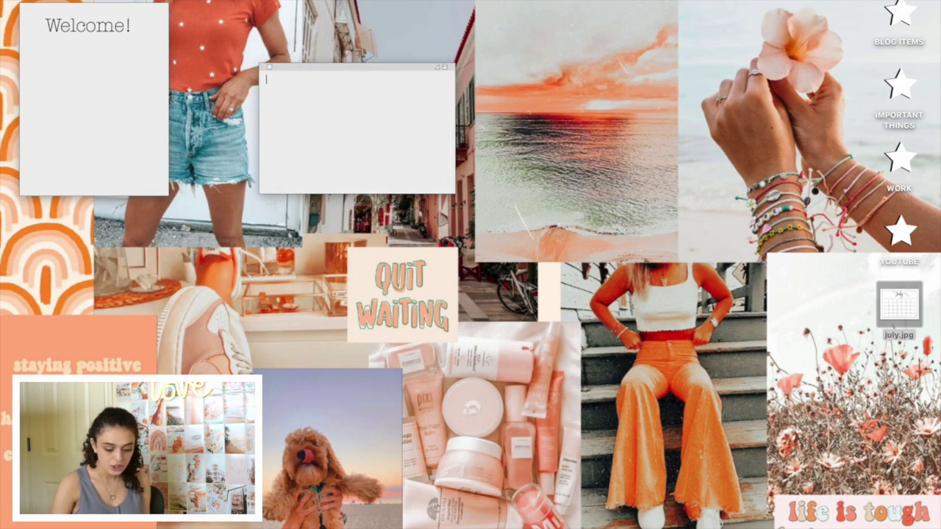
# Open july.jpg from the desktop and shrink its view until the whole calendar is about the size of a sticky note.
pyautogui.doubleClick(914, 310)
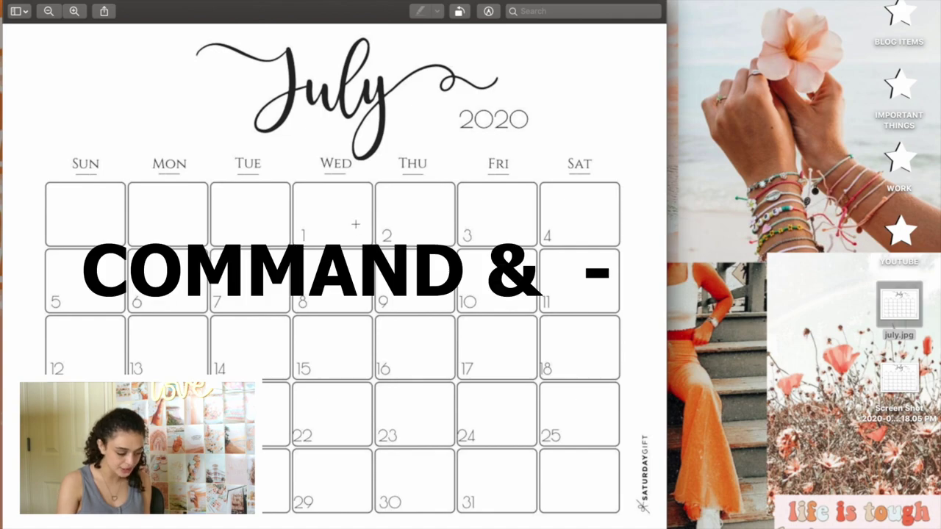
pyautogui.press('super+minus')
pyautogui.press('super+minus')
pyautogui.press('super+minus')
pyautogui.press('super+minus')
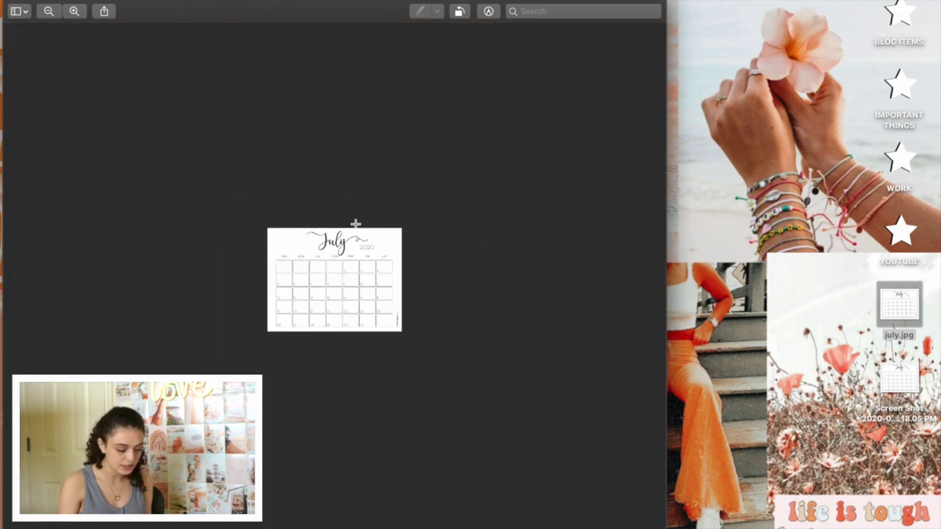
pyautogui.press('super+plus')
pyautogui.press('super+plus')
pyautogui.press('super+minus')
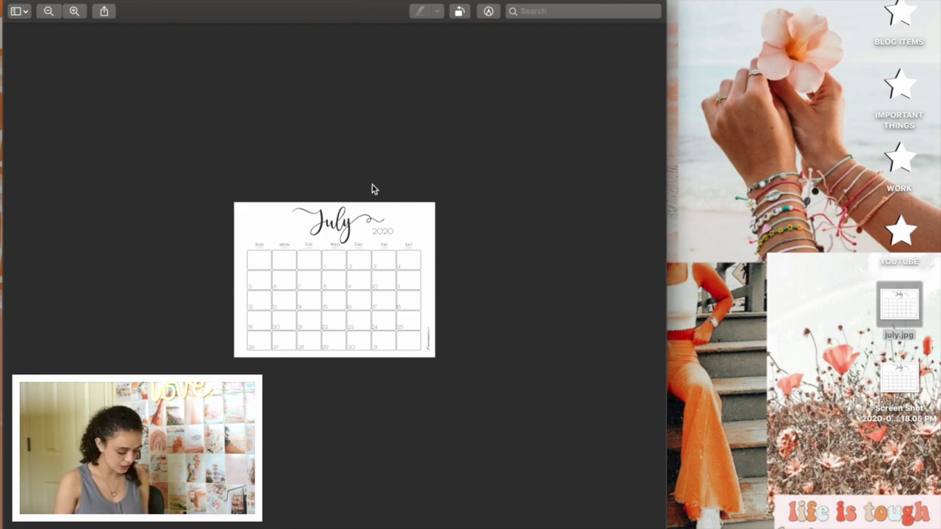
# Capture a screenshot of only the shrunken July 2020 calendar and close the july.jpg image.
pyautogui.press('super+shift+4')
pyautogui.moveTo(238, 205); pyautogui.dragTo(435, 359)
pyautogui.press('super+w')
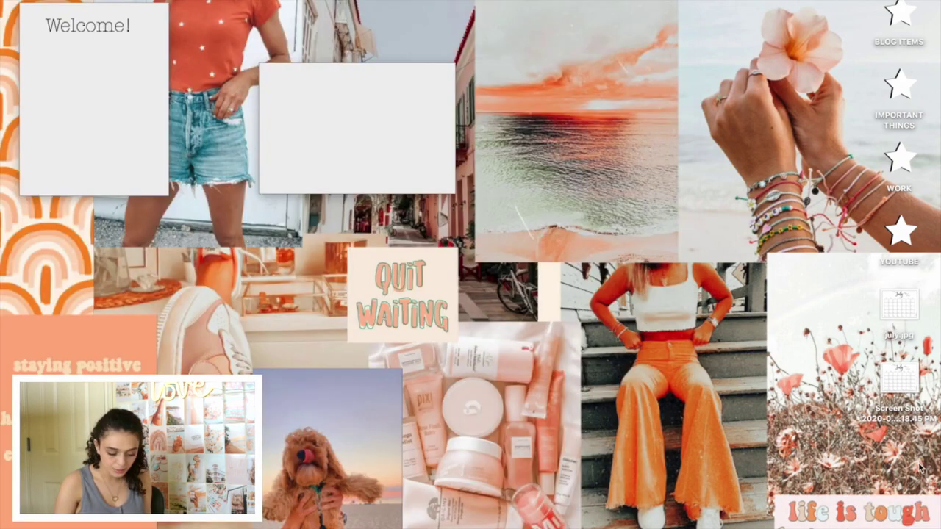
# Place the calendar screenshot in the blank gray note and enlarge the note to fit the whole calendar.
pyautogui.moveTo(905, 381); pyautogui.dragTo(350, 138)
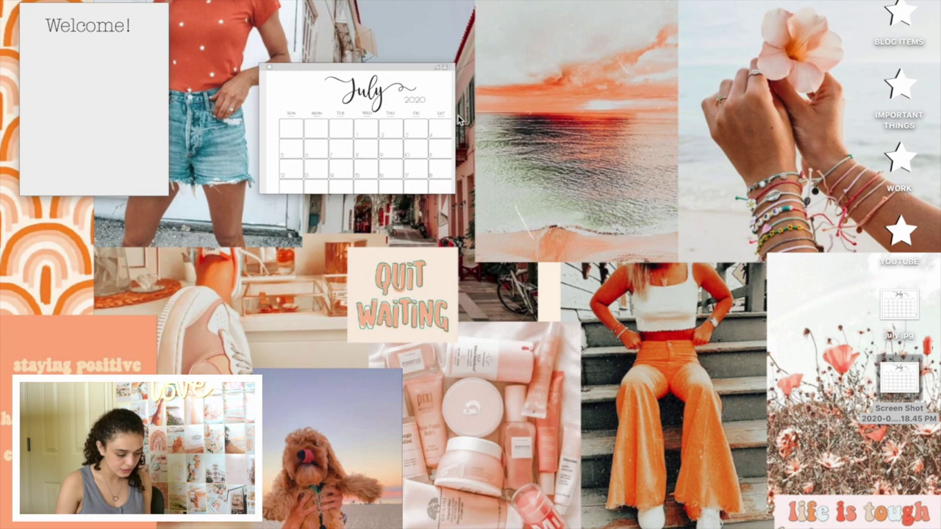
pyautogui.moveTo(456, 118)
pyautogui.mouseDown()
pyautogui.moveTo(521, 114)
pyautogui.moveTo(472, 116)
pyautogui.mouseUp()
pyautogui.moveTo(358, 195); pyautogui.dragTo(363, 232)
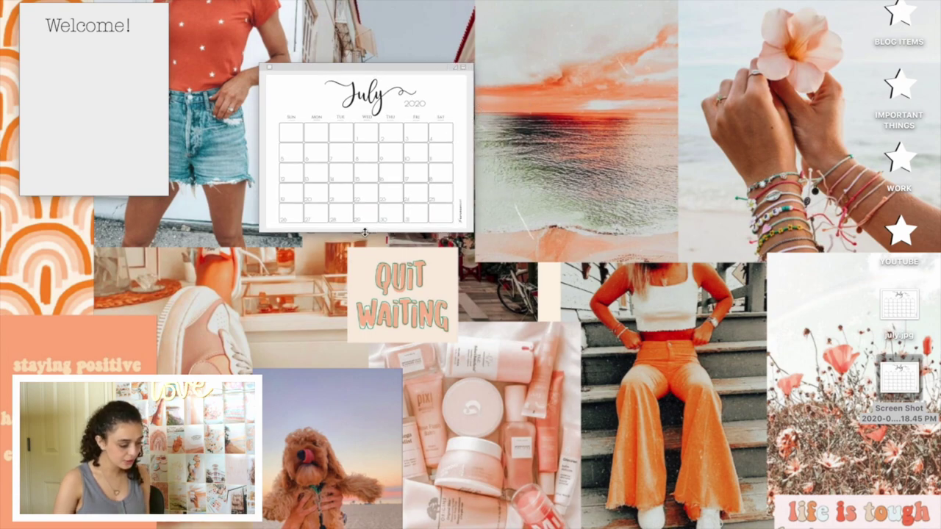
# Arrange the calendar note in the desktop's upper-left corner with the "Welcome!" note just below it.
pyautogui.moveTo(112, 12); pyautogui.dragTo(111, 169)
pyautogui.moveTo(368, 84); pyautogui.dragTo(122, 3)
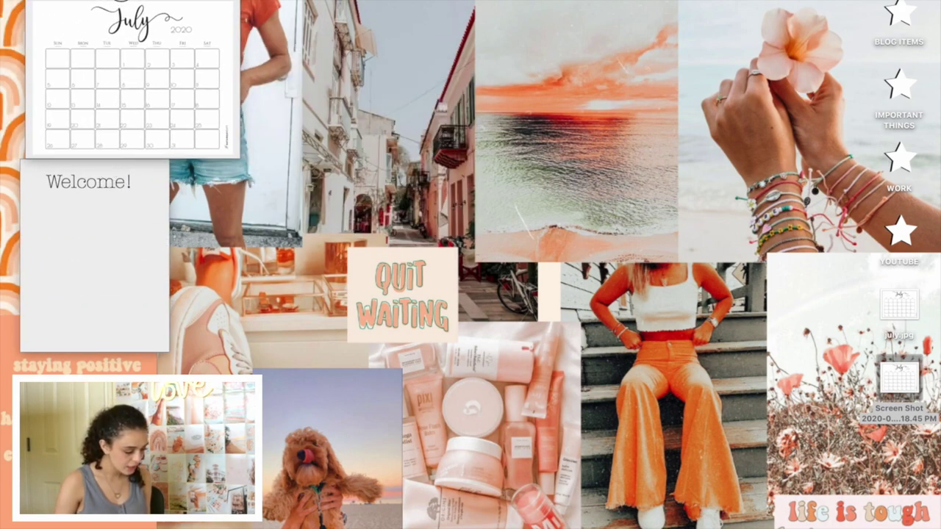
pyautogui.moveTo(133, 170); pyautogui.dragTo(164, 193)
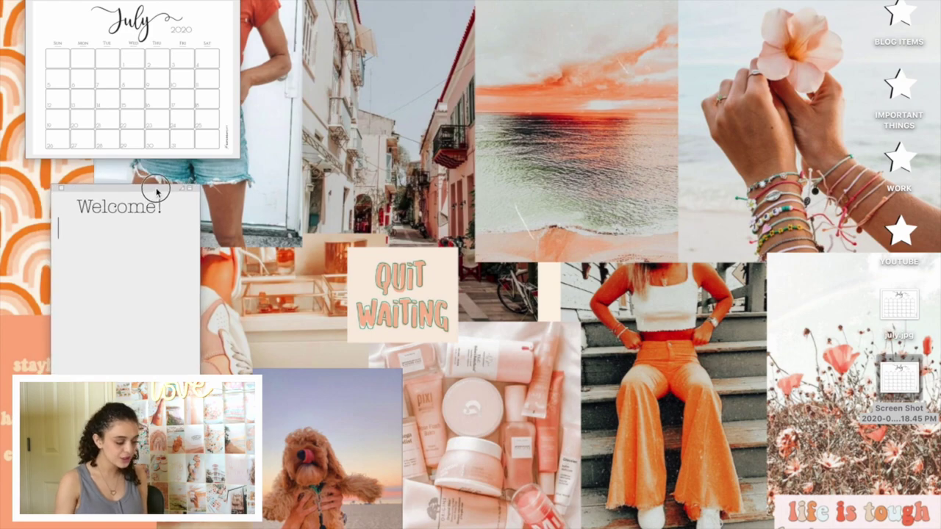
pyautogui.click(354, 305)
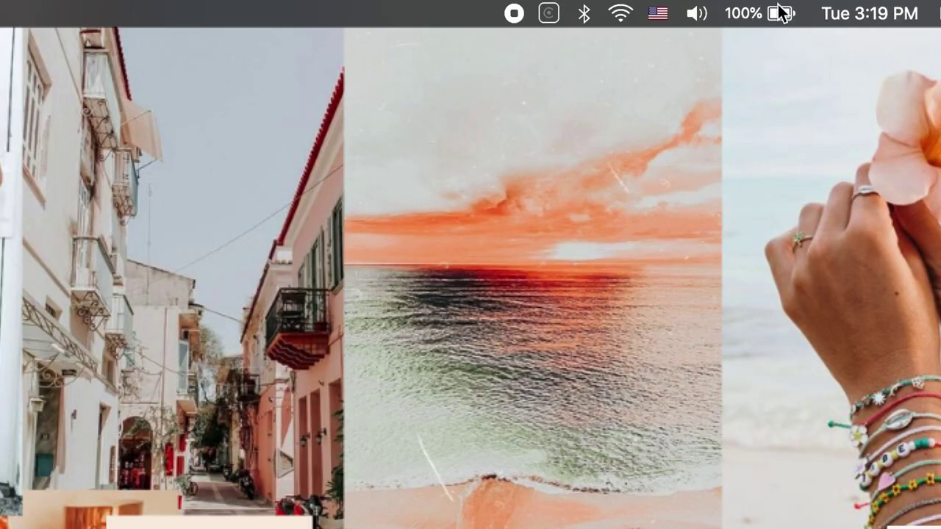
pyautogui.click(693, 0)
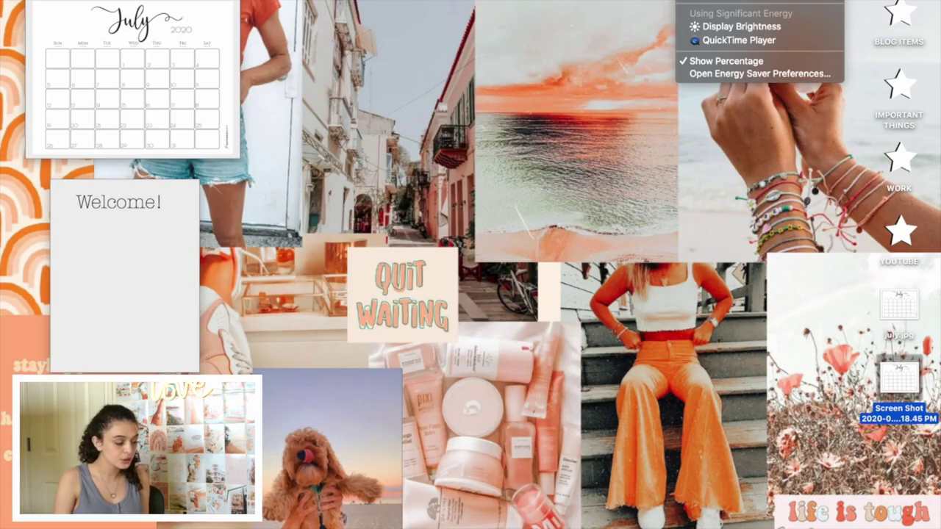
pyautogui.click(110, 0)
pyautogui.moveTo(81, 0)
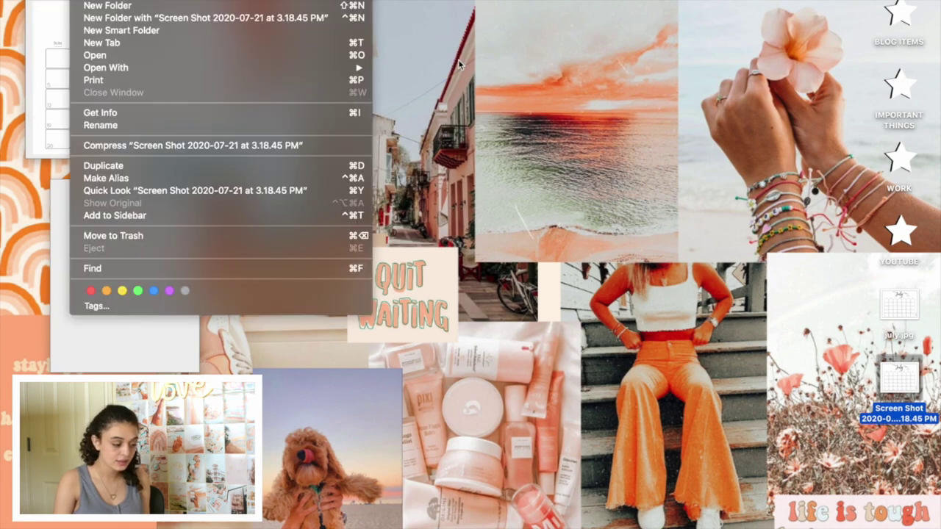
pyautogui.click(495, 142)
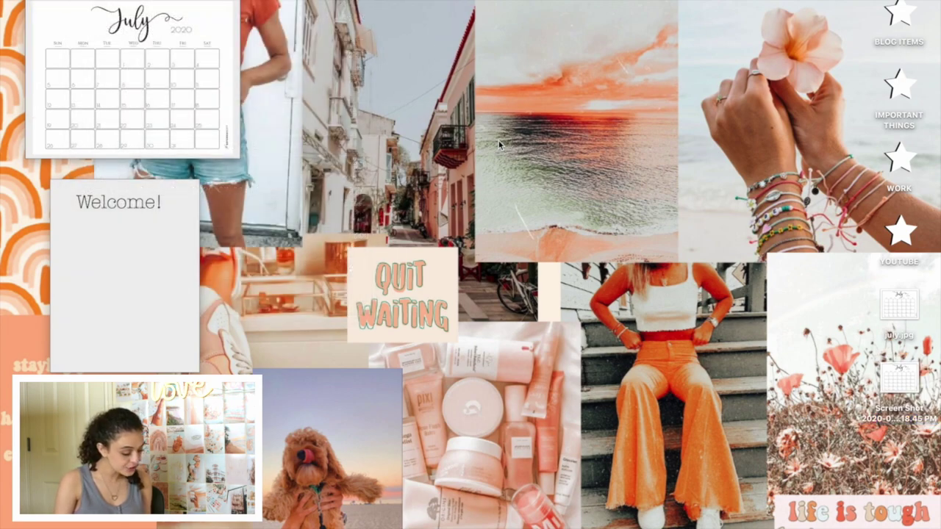
# In the General system preferences, try the Pink, Graphite and Yellow accent colors, settle on Orange and close the window.
pyautogui.moveTo(242, 525)
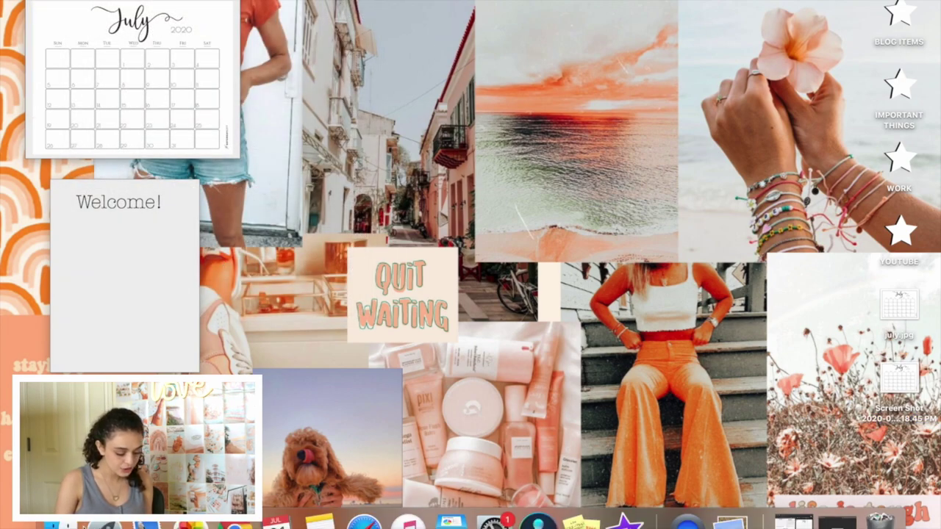
pyautogui.click(494, 520)
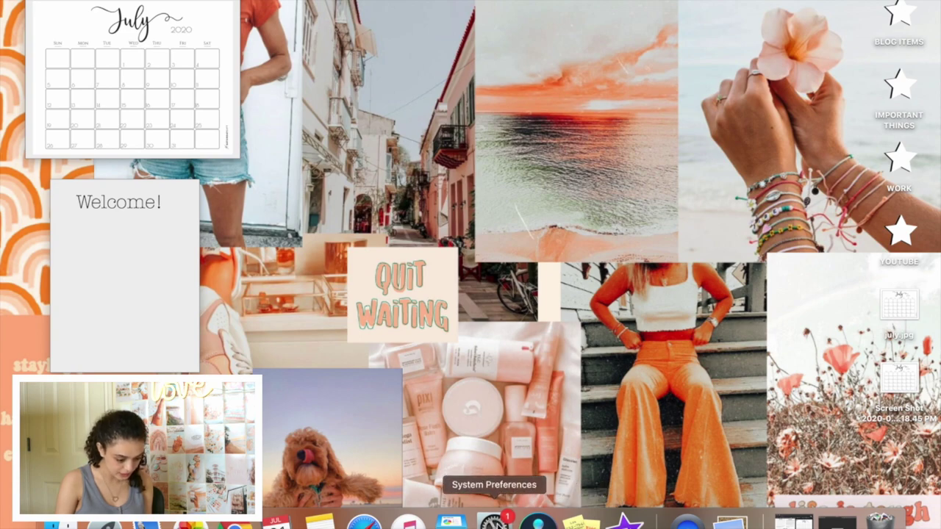
pyautogui.click(506, 112)
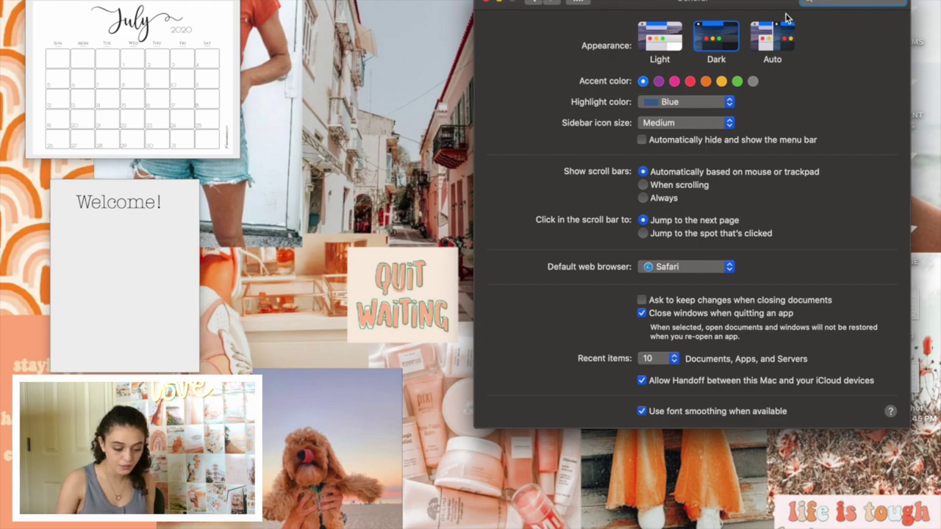
pyautogui.click(675, 81)
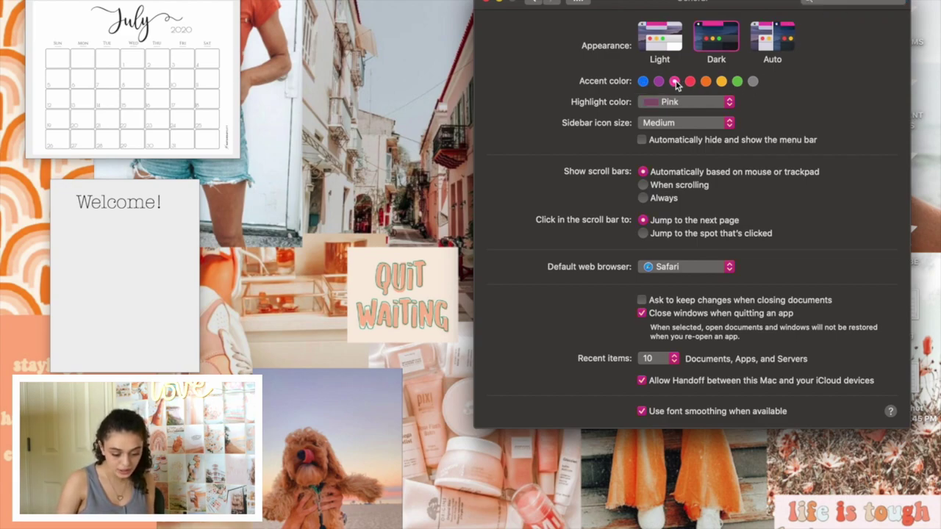
pyautogui.click(705, 82)
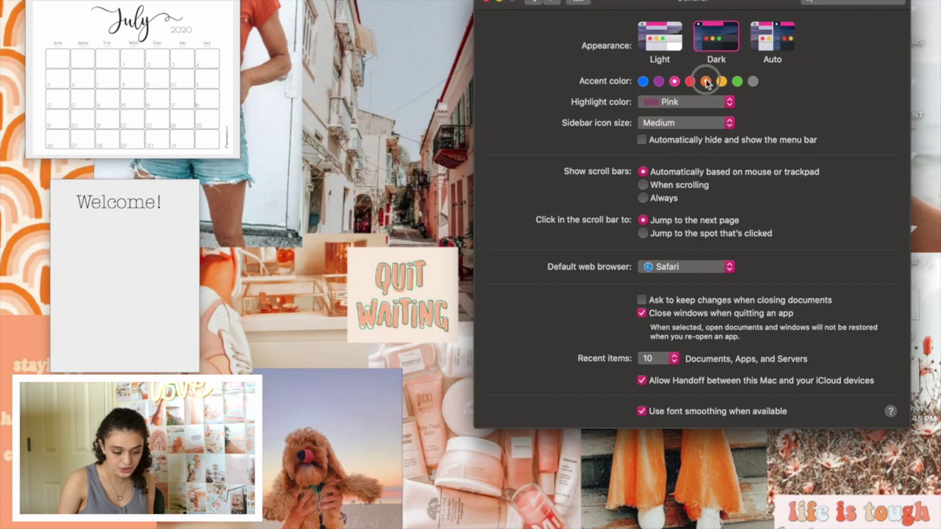
pyautogui.click(753, 82)
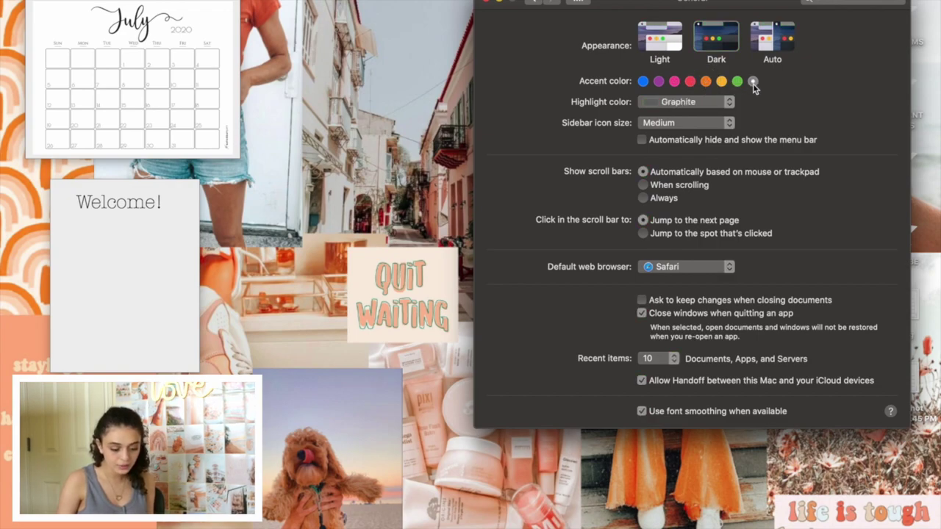
pyautogui.click(721, 82)
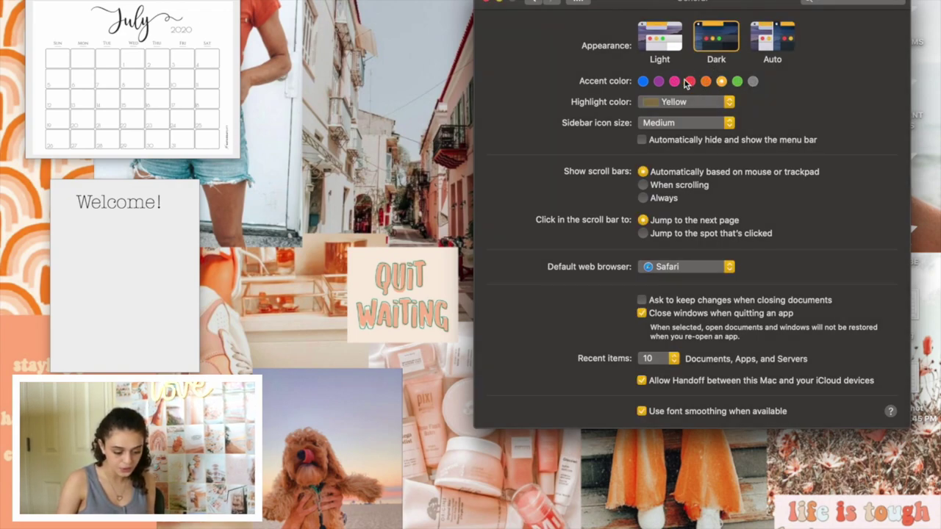
pyautogui.click(705, 82)
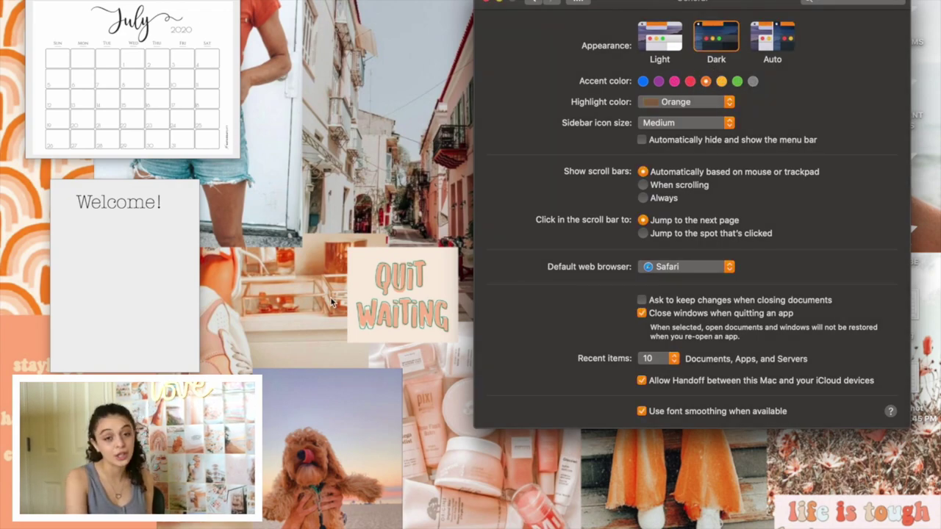
pyautogui.click(487, 2)
pyautogui.click(650, 0)
pyautogui.click(253, 9)
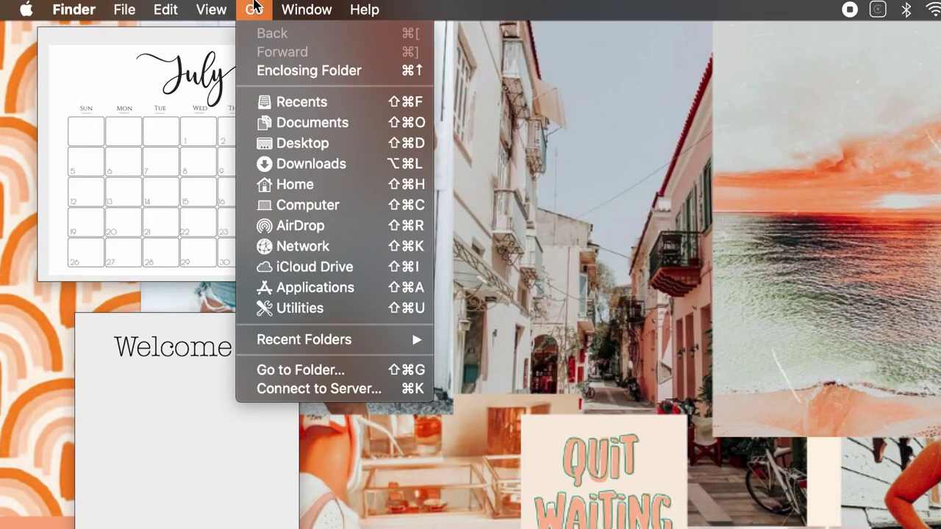
pyautogui.click(210, 9)
pyautogui.click(253, 8)
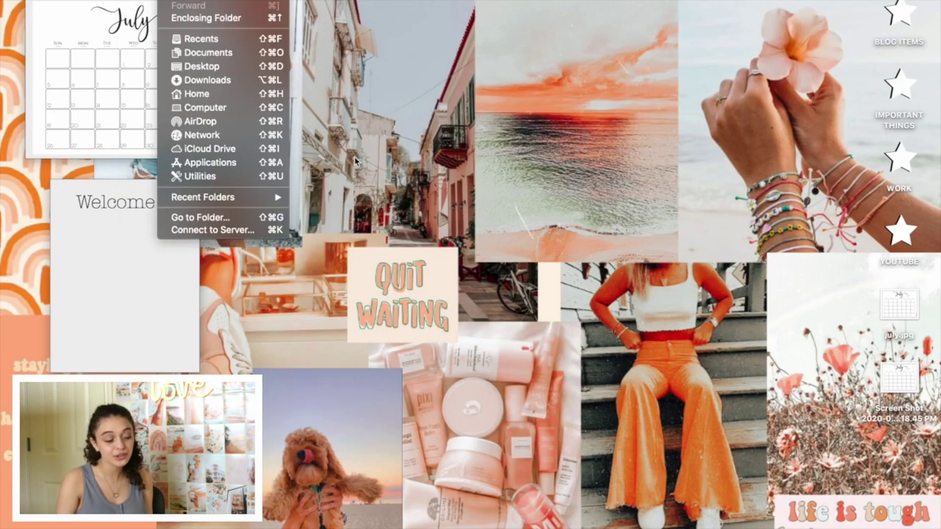
pyautogui.click(515, 264)
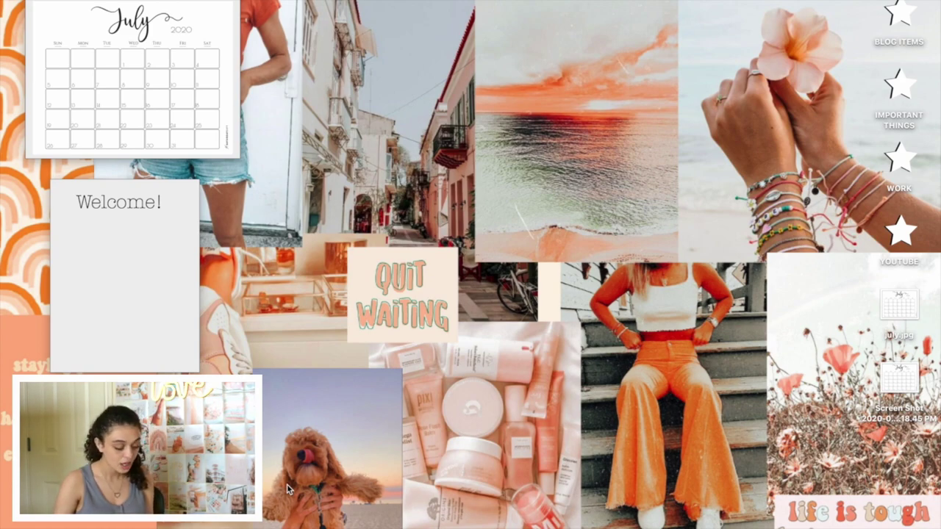
# Switch to Chrome, download the Mac version of the Fliqlo screensaver from fliqlo.com and minimize the browser.
pyautogui.moveTo(246, 527)
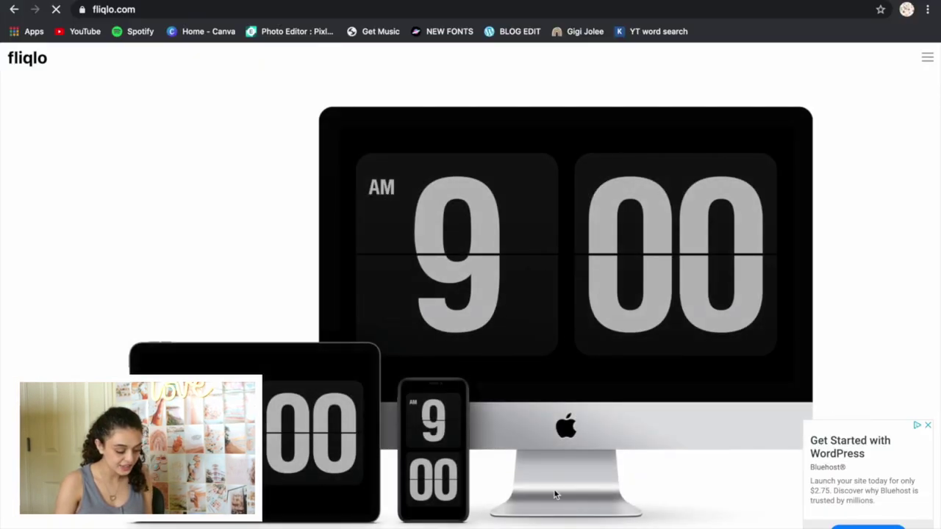
pyautogui.click(482, 305)
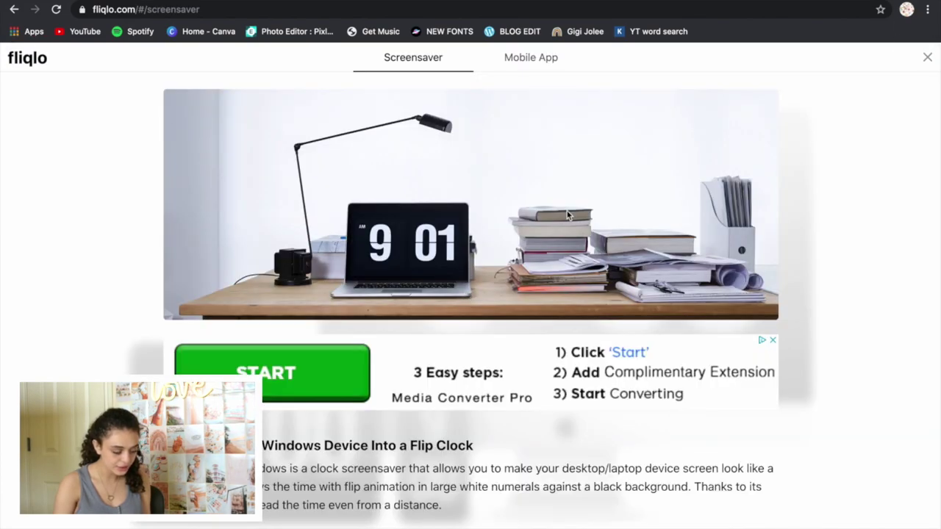
pyautogui.scroll(-7, 557, 211)
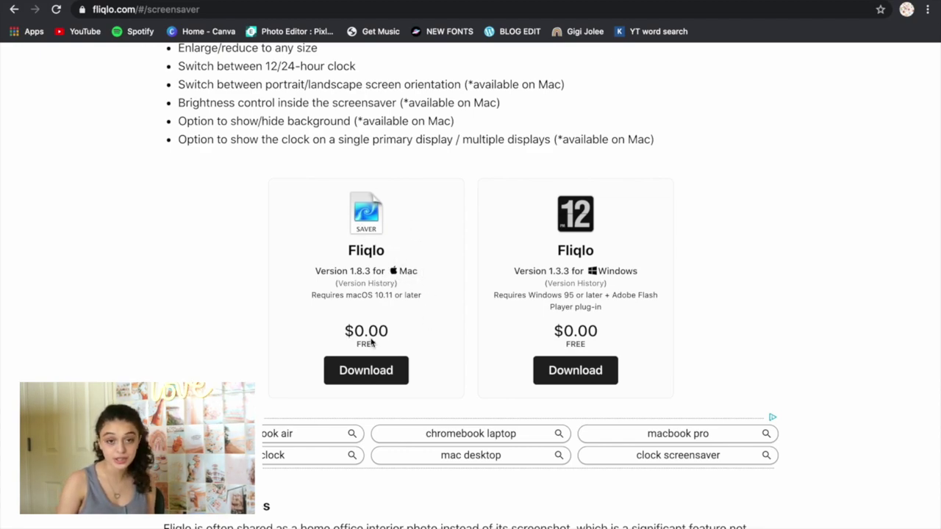
pyautogui.click(371, 379)
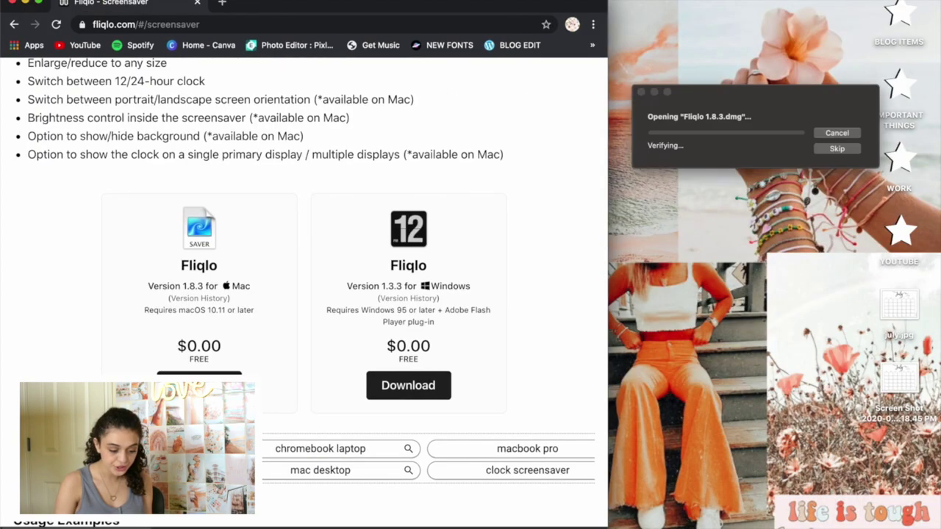
pyautogui.click(26, 3)
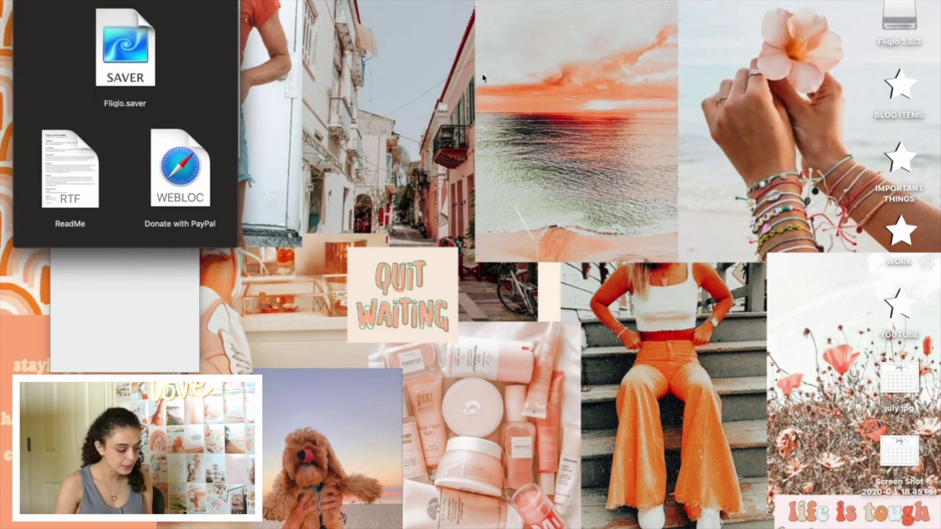
# Open Fliqlo.saver, decline replacing the existing screen saver, and choose Fliqlo in the Desktop & Screen Saver preferences.
pyautogui.doubleClick(124, 107)
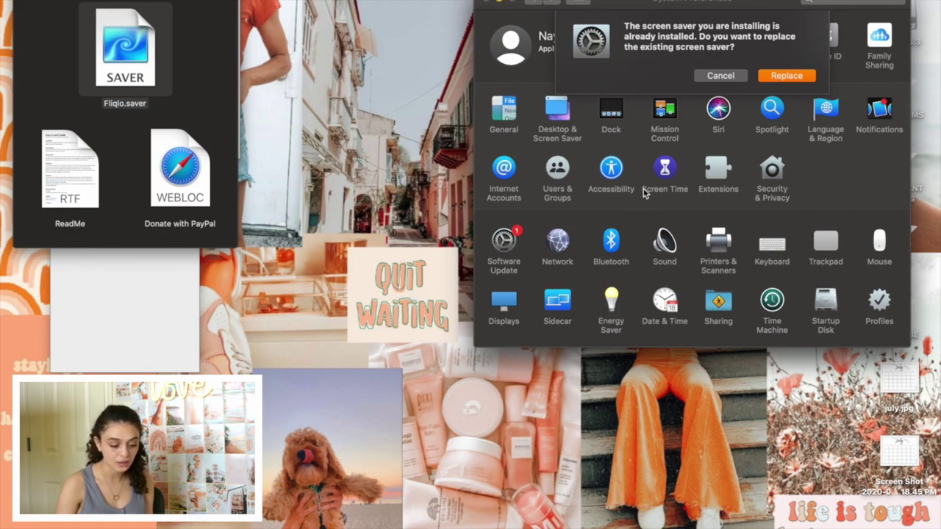
pyautogui.click(720, 76)
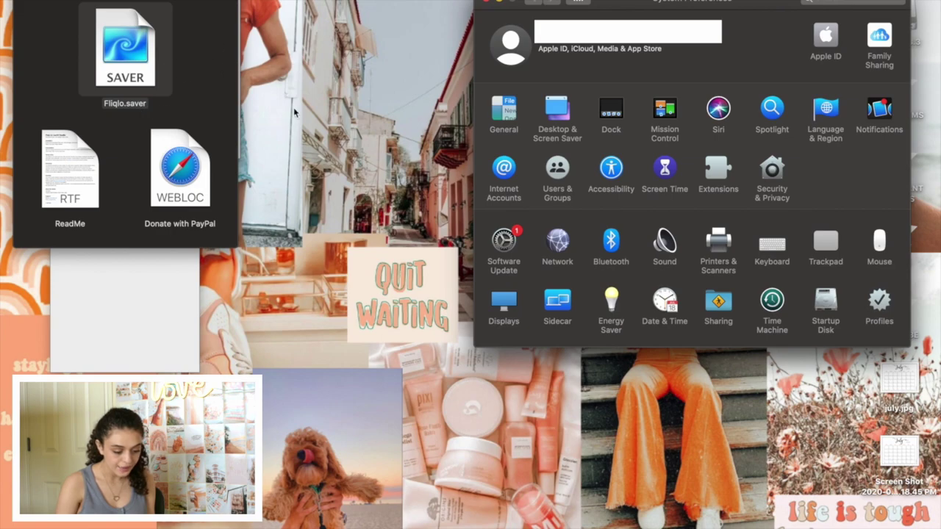
pyautogui.click(559, 112)
pyautogui.scroll(-5, 571, 159)
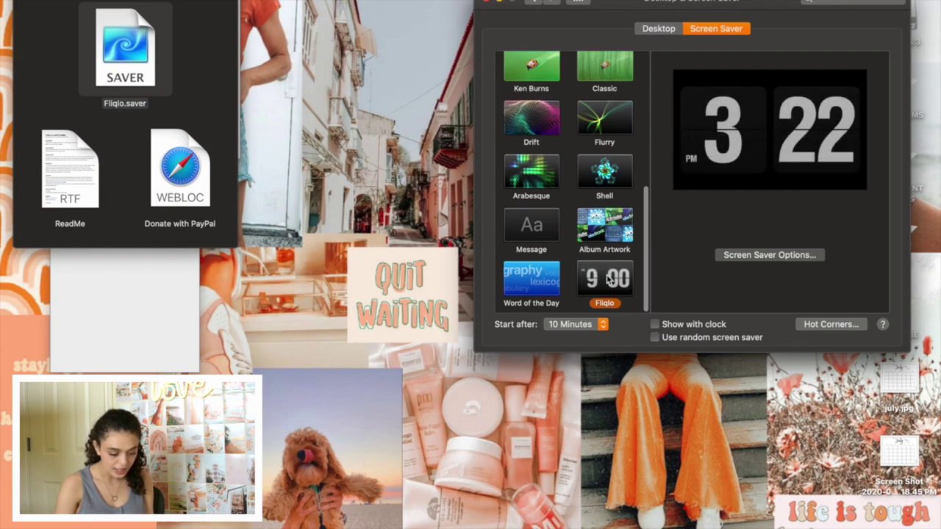
# Set the Fliqlo screen saver to start after 1 minute and enable Show with clock.
pyautogui.click(567, 326)
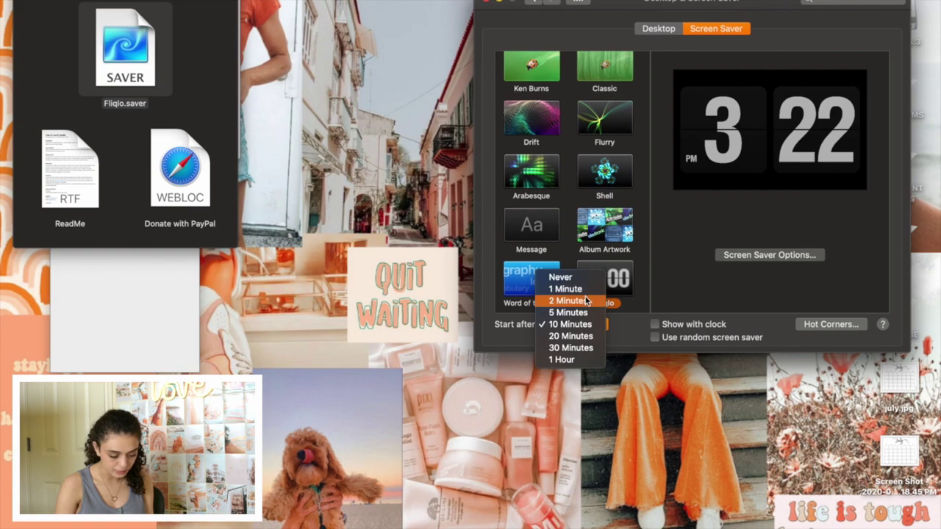
pyautogui.click(565, 289)
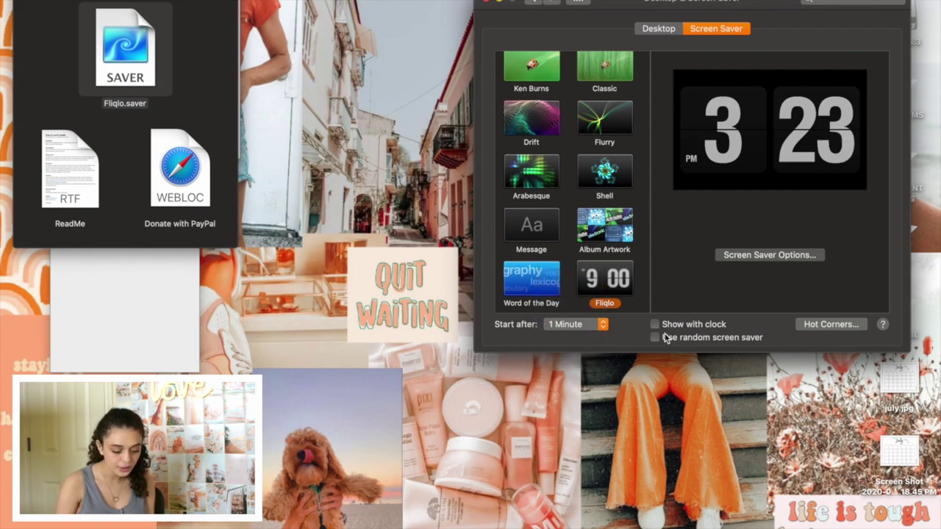
pyautogui.click(656, 325)
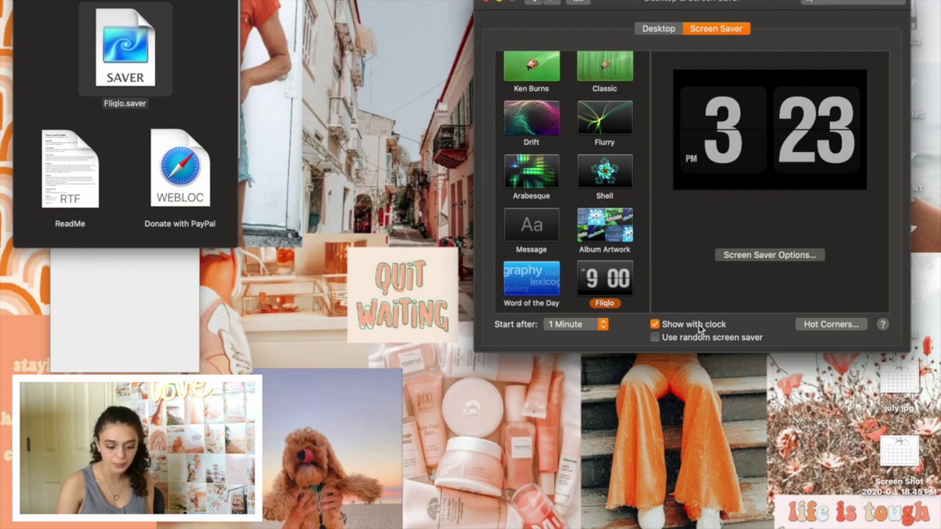
pyautogui.moveTo(806, 180)
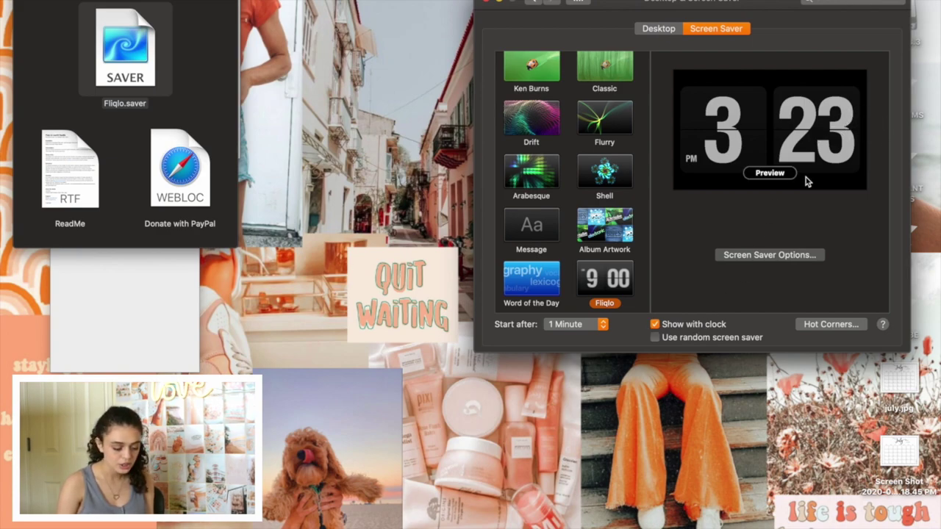
# Preview the Fliqlo screen saver full screen, turn off Show with clock, and preview it again.
pyautogui.click(769, 173)
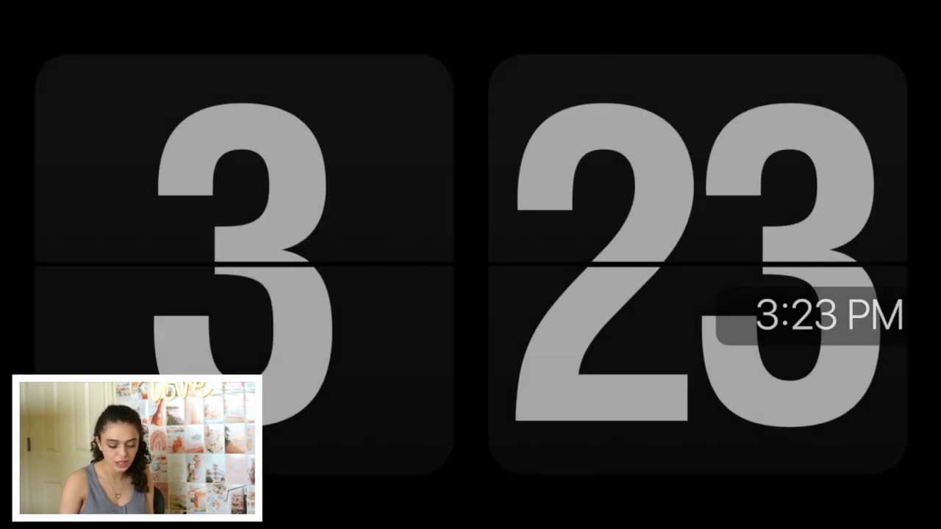
pyautogui.moveTo(825, 303)
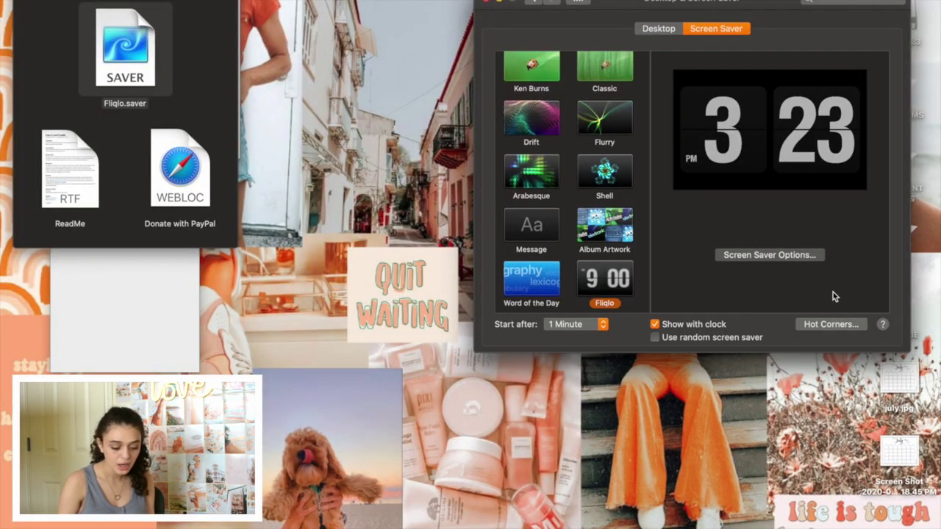
pyautogui.click(654, 325)
pyautogui.click(769, 174)
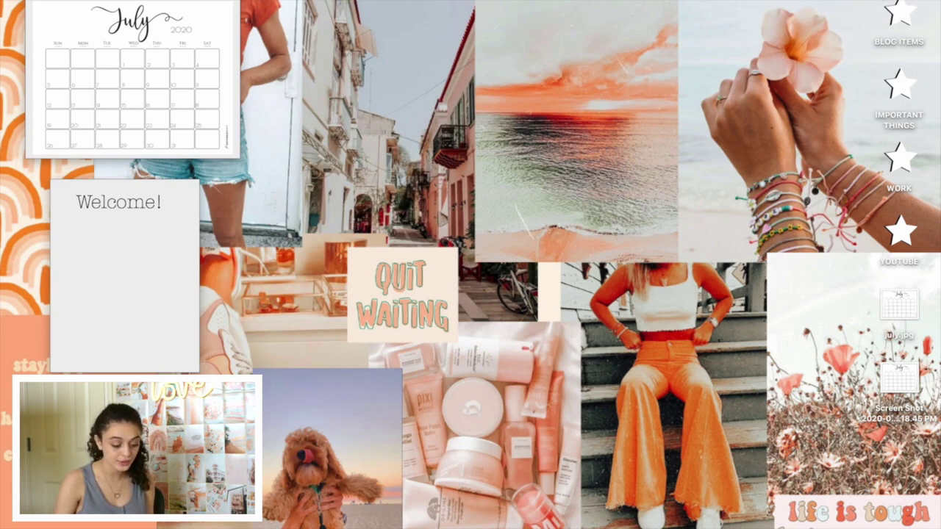
# Switch to Chrome, load gigijolee.wordpress.com in full screen, and open the Icons page under Design Freebies.
pyautogui.click(284, 517)
pyautogui.click(180, 23)
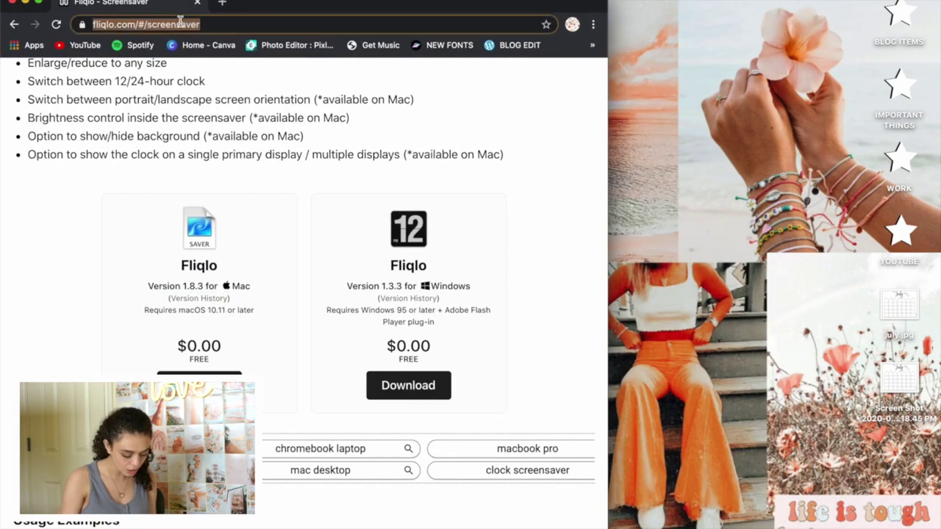
pyautogui.write('gigi')
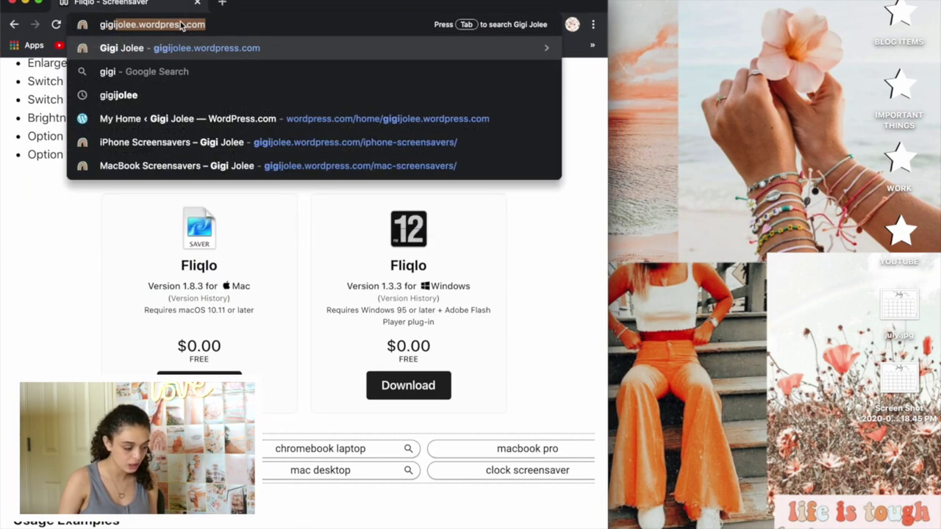
pyautogui.press('Return')
pyautogui.click(37, 2)
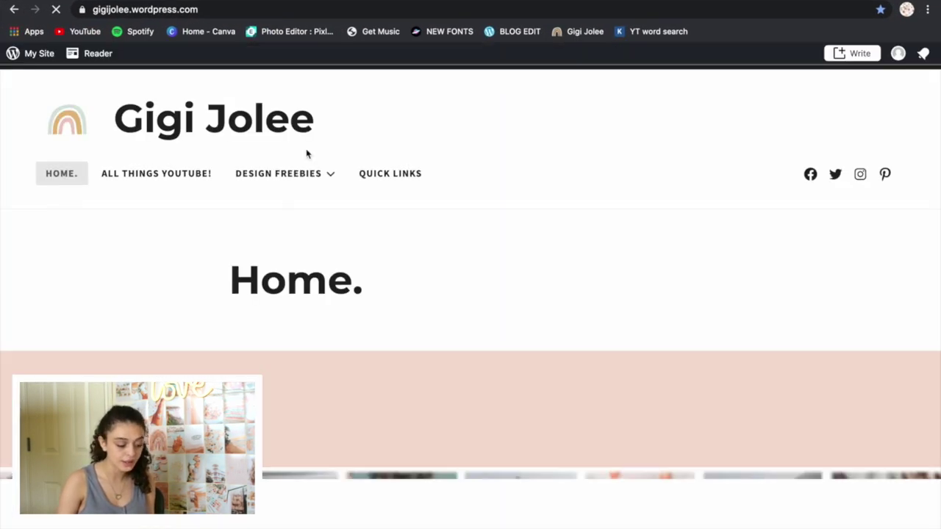
pyautogui.moveTo(306, 179)
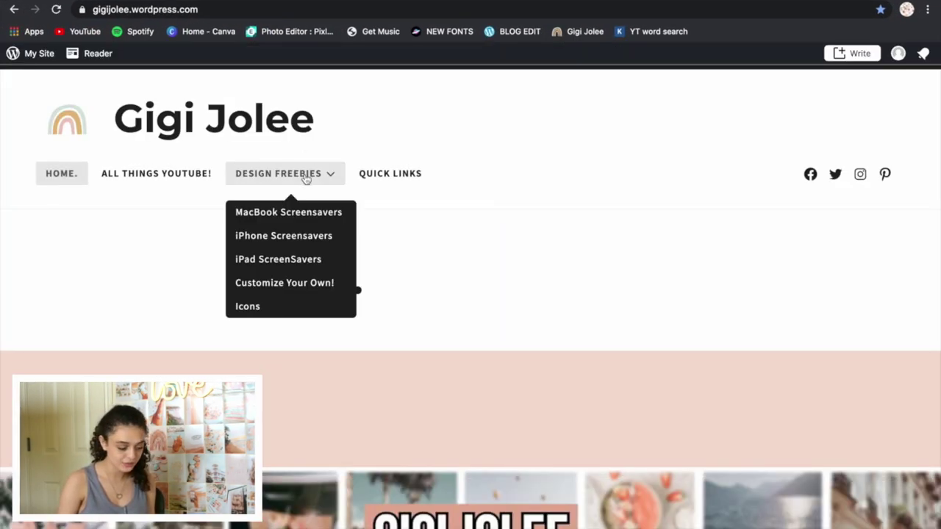
pyautogui.click(274, 308)
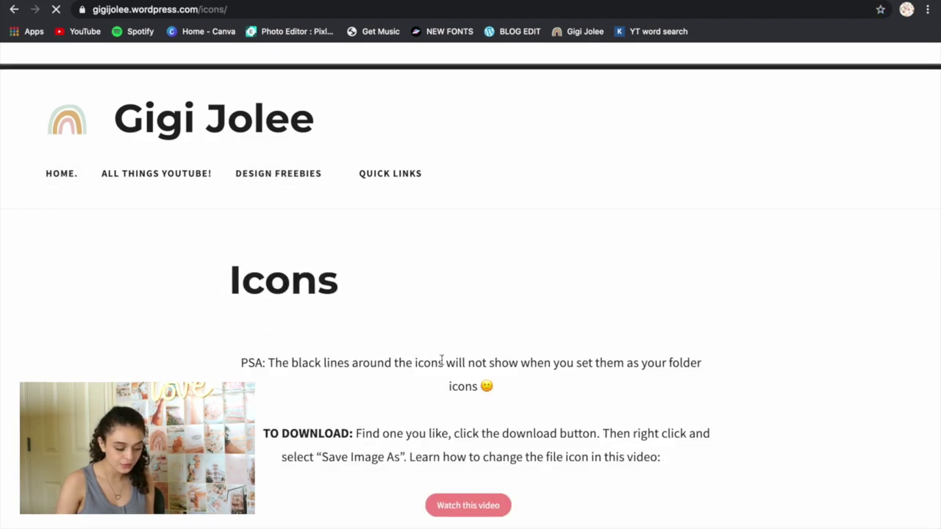
# Browse the star icons and save the white star image, star-icon-big-1-3.png, to the desktop.
pyautogui.scroll(-5, 443, 365)
pyautogui.scroll(-12, 443, 365)
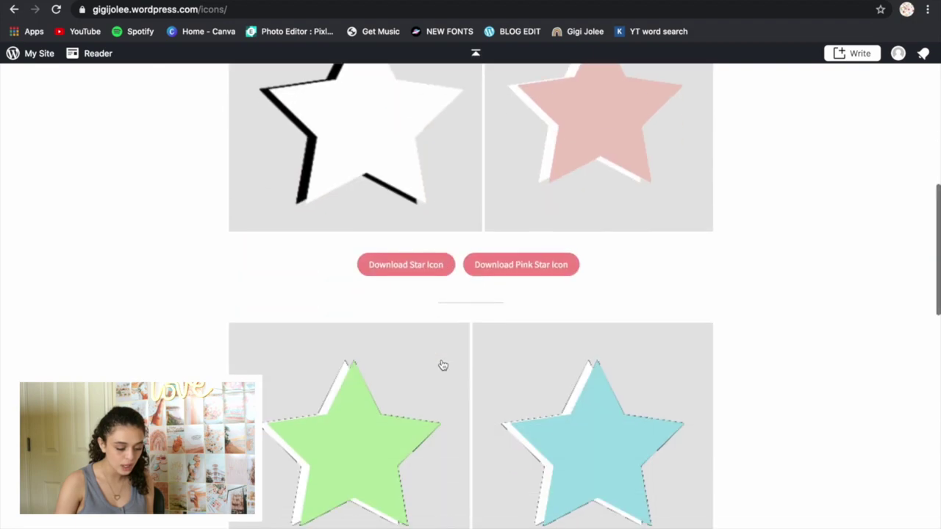
pyautogui.scroll(7, 441, 364)
pyautogui.scroll(4, 441, 363)
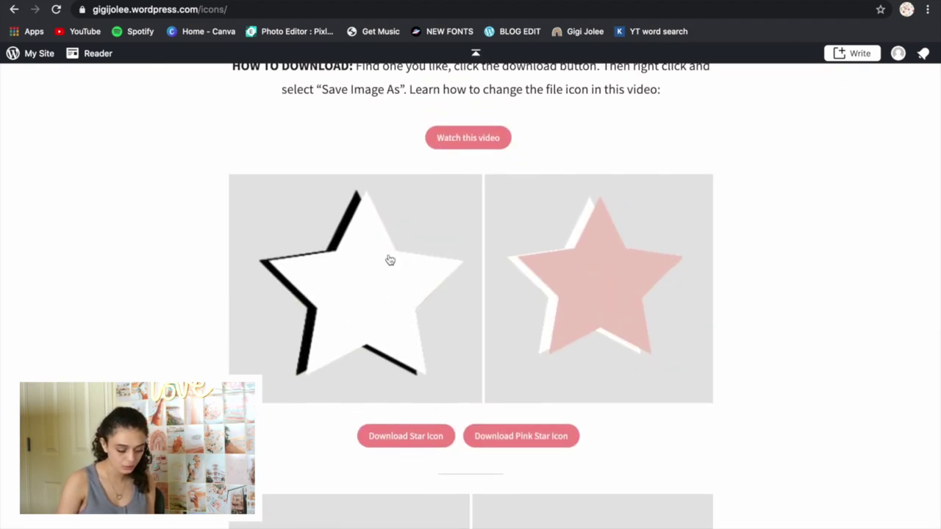
pyautogui.click(382, 436)
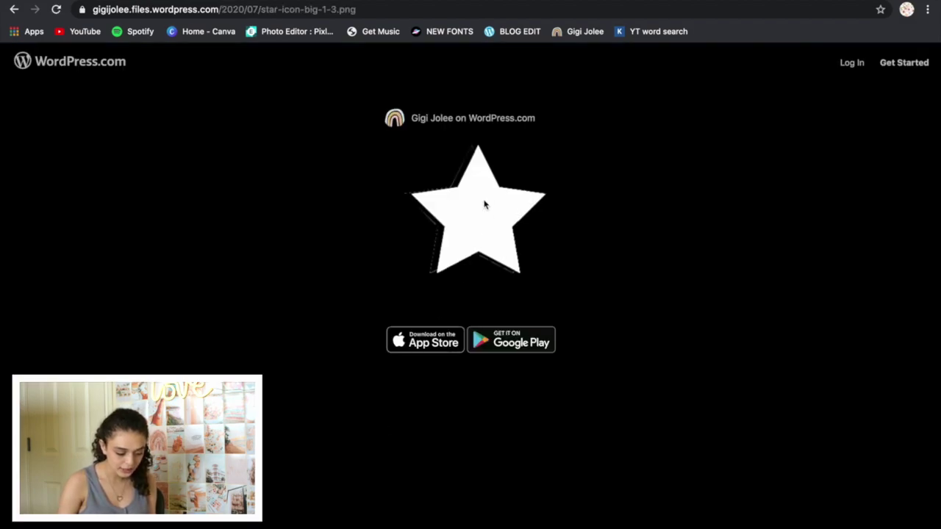
pyautogui.rightClick(484, 205)
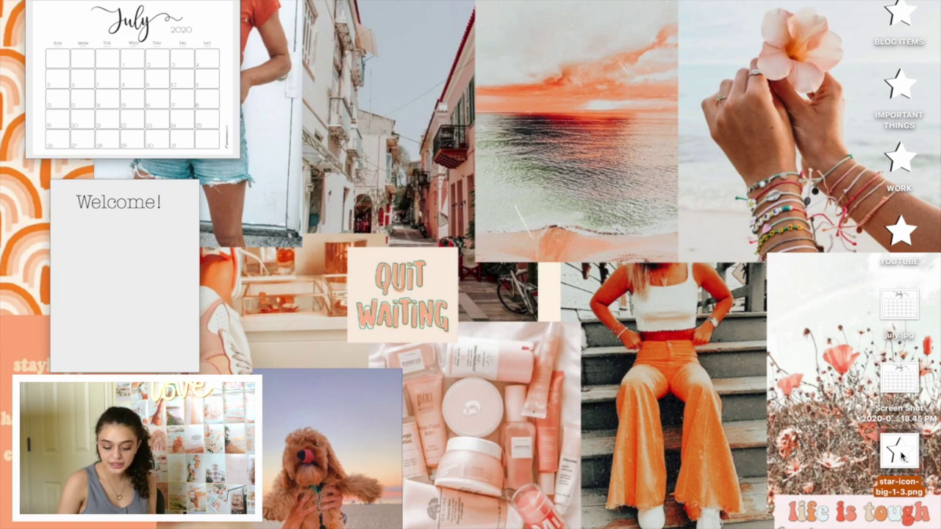
# Move star-icon-big-1-3.png beside the BLOG ITEMS folder and create a new desktop folder named yay.
pyautogui.moveTo(890, 482); pyautogui.dragTo(817, 46)
pyautogui.rightClick(760, 112)
pyautogui.click(794, 122)
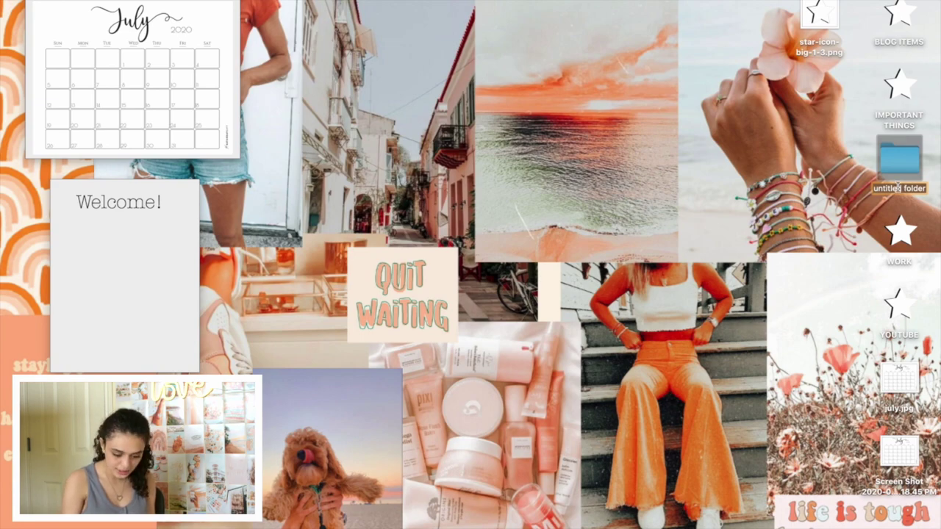
pyautogui.click(783, 184)
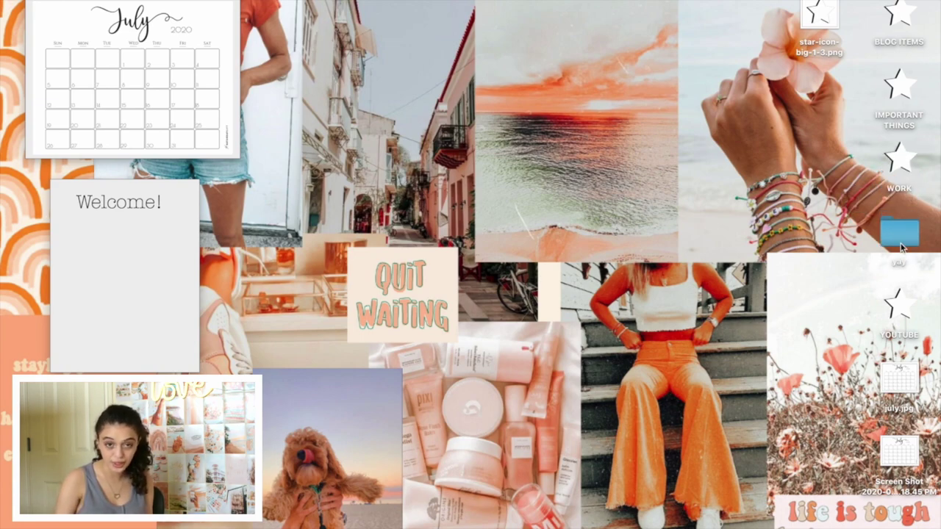
# Open star-icon-big-1-3.png in Preview and copy the entire image.
pyautogui.doubleClick(818, 16)
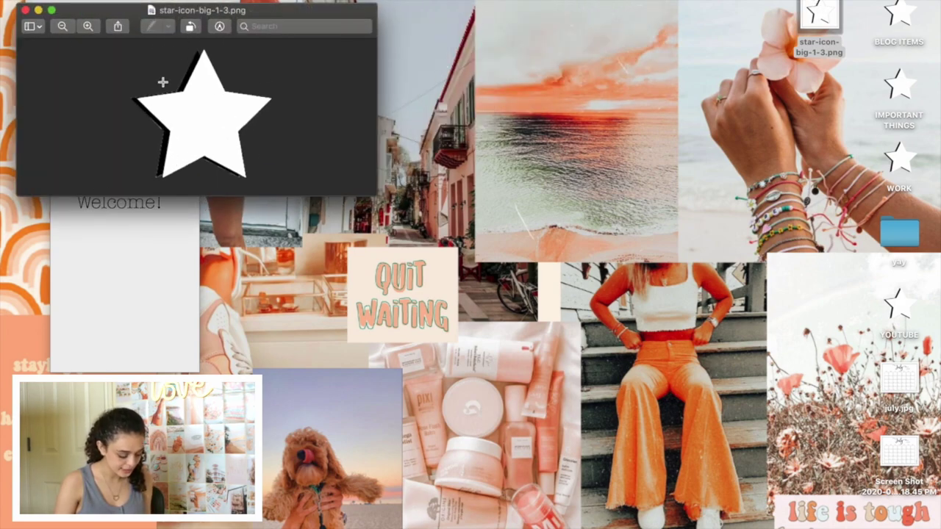
pyautogui.press('super+a')
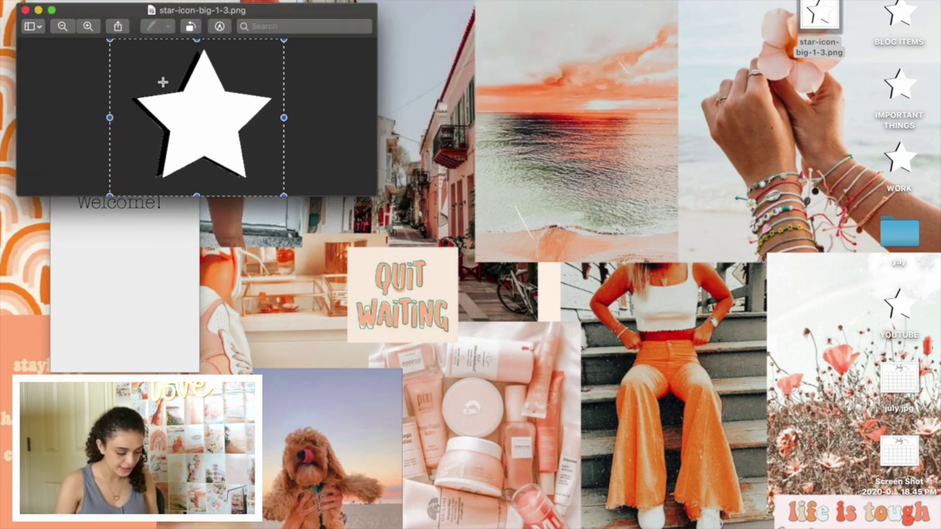
pyautogui.click(566, 185)
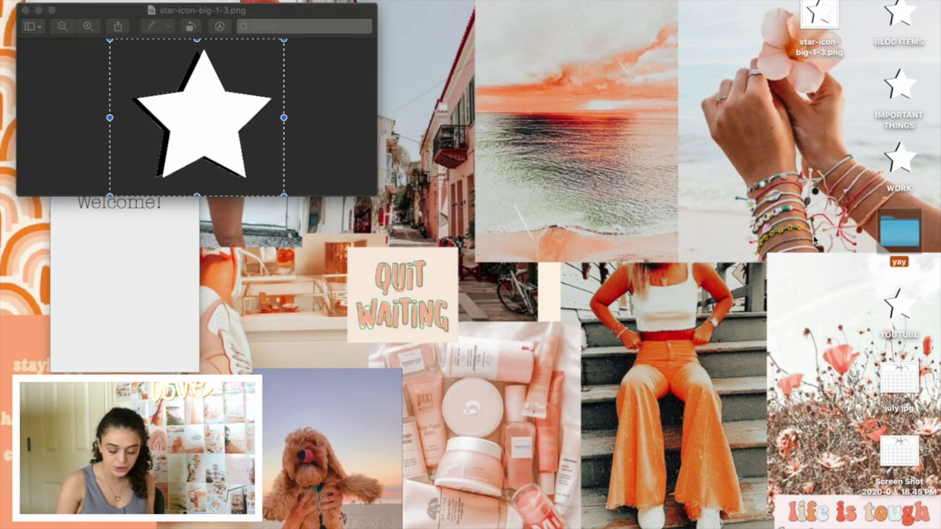
# Replace the yay folder's icon with the copied star through its Get Info window, and close the info and image windows.
pyautogui.rightClick(909, 230)
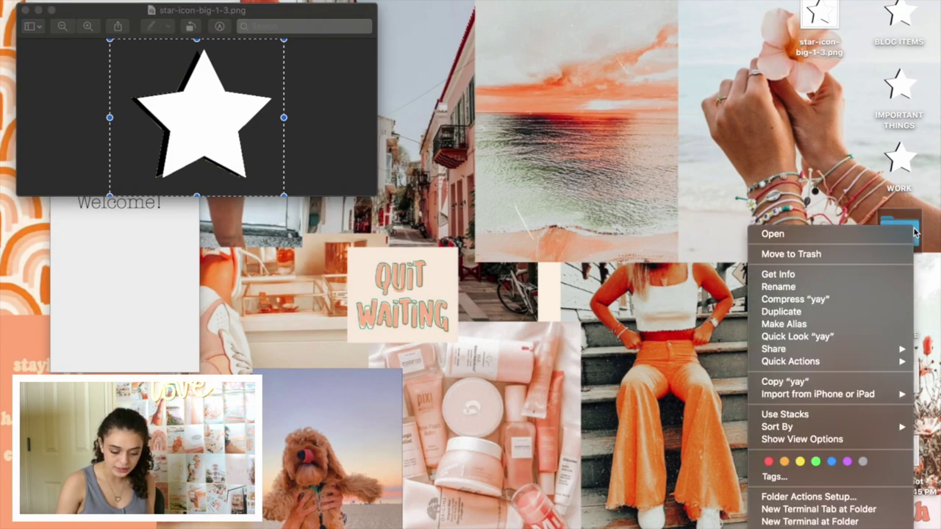
pyautogui.click(804, 275)
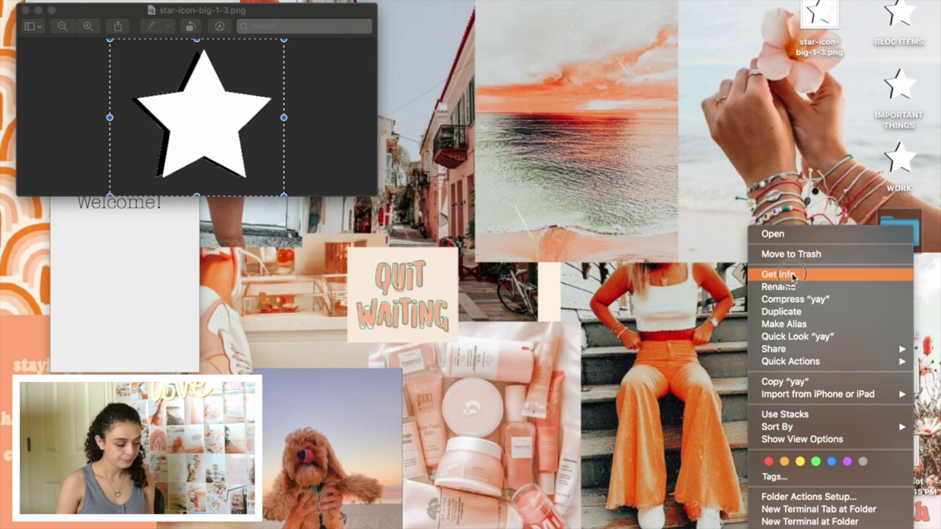
pyautogui.moveTo(221, 10); pyautogui.dragTo(358, 26)
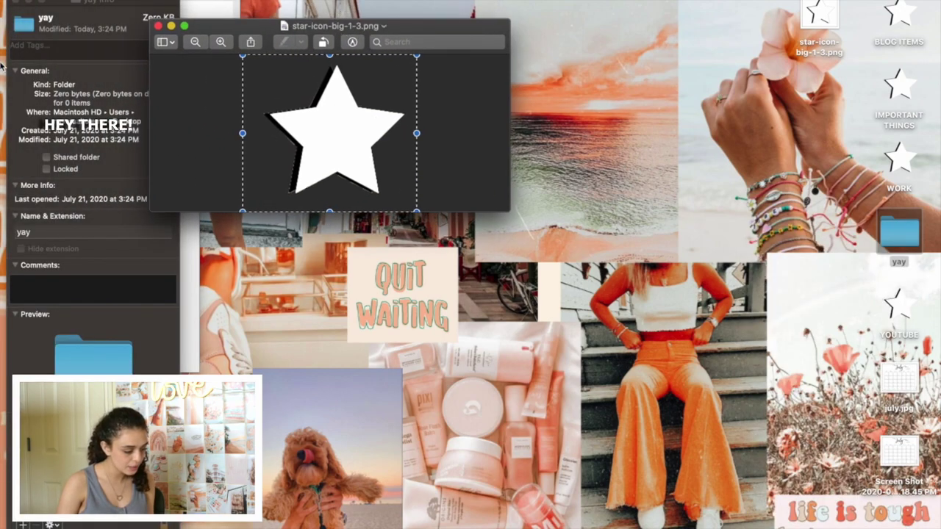
pyautogui.click(30, 31)
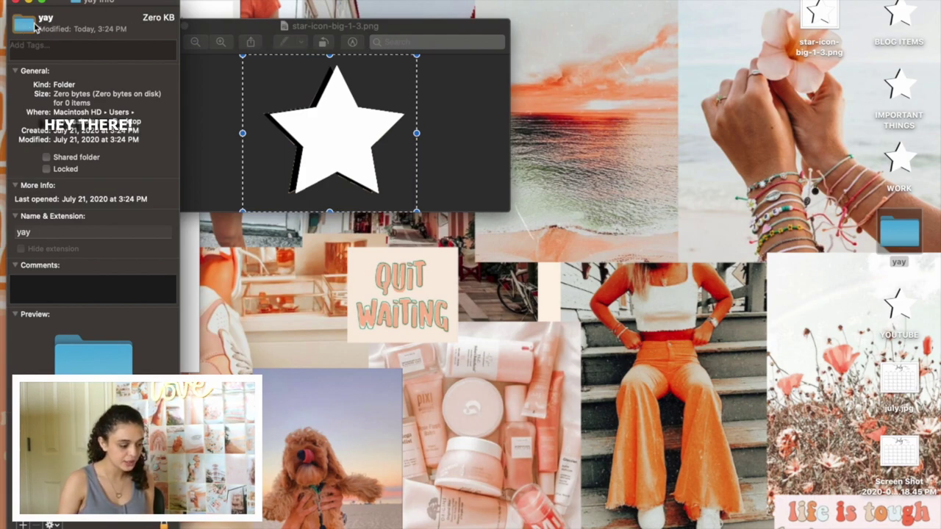
pyautogui.click(24, 24)
pyautogui.press('super+v')
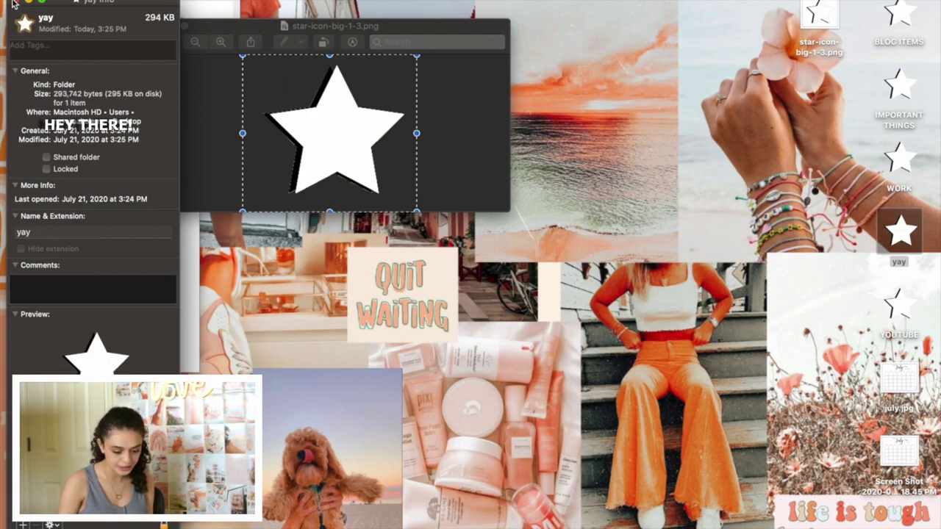
pyautogui.click(12, 4)
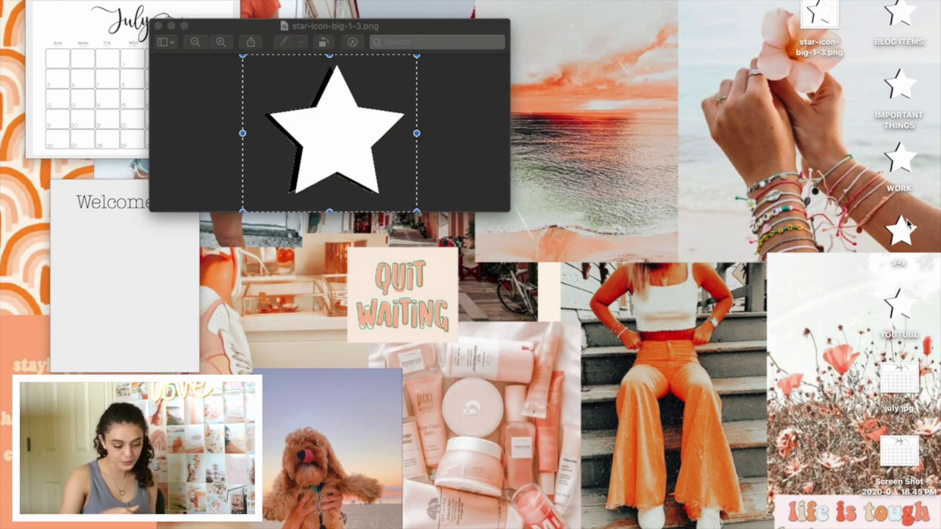
pyautogui.press('super+w')
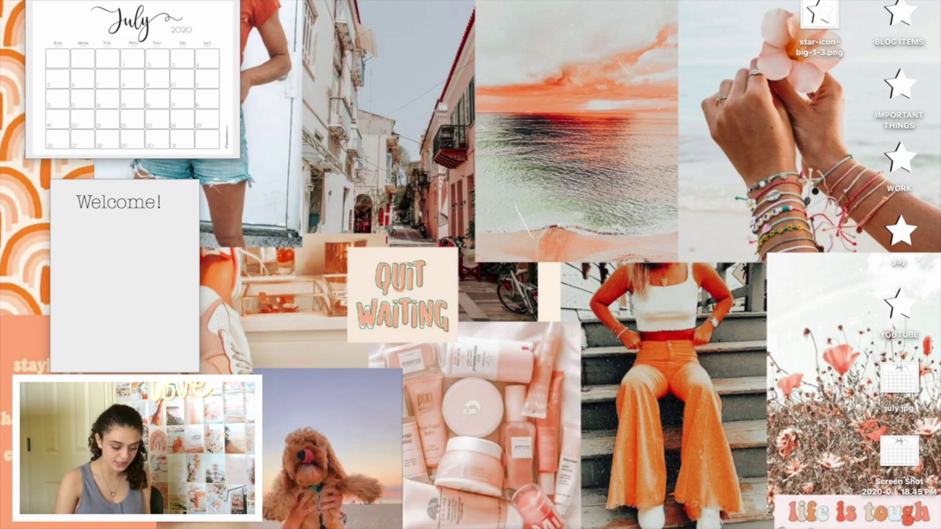
# Turn on automatic hiding and showing of the Dock in System Preferences and quit the preferences.
pyautogui.click(487, 516)
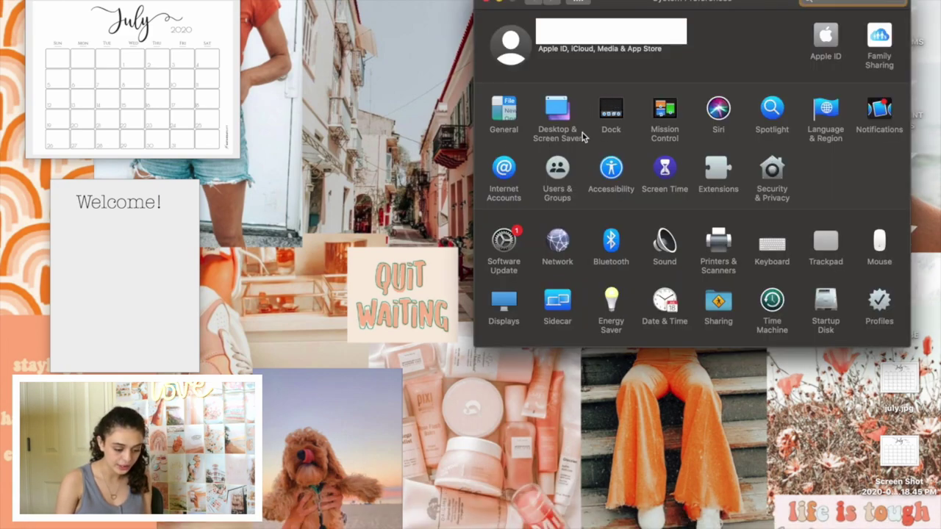
pyautogui.click(623, 114)
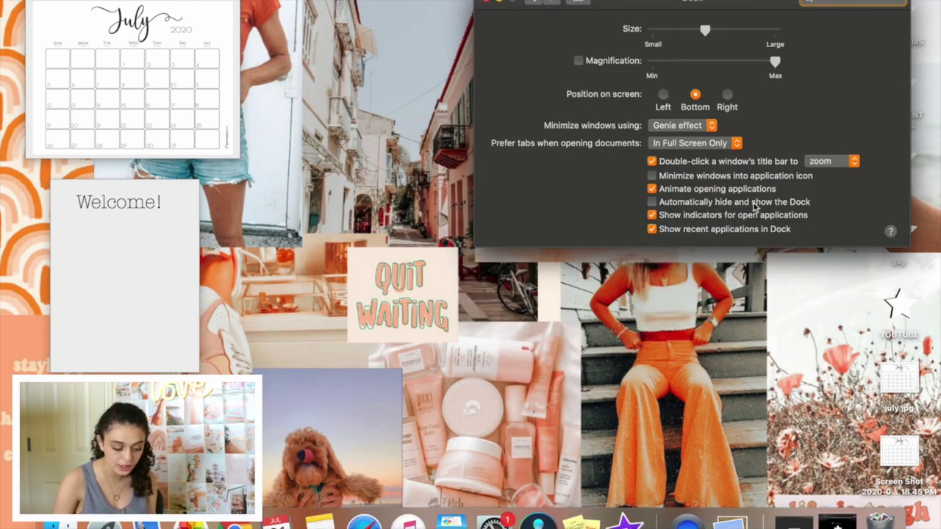
pyautogui.click(653, 202)
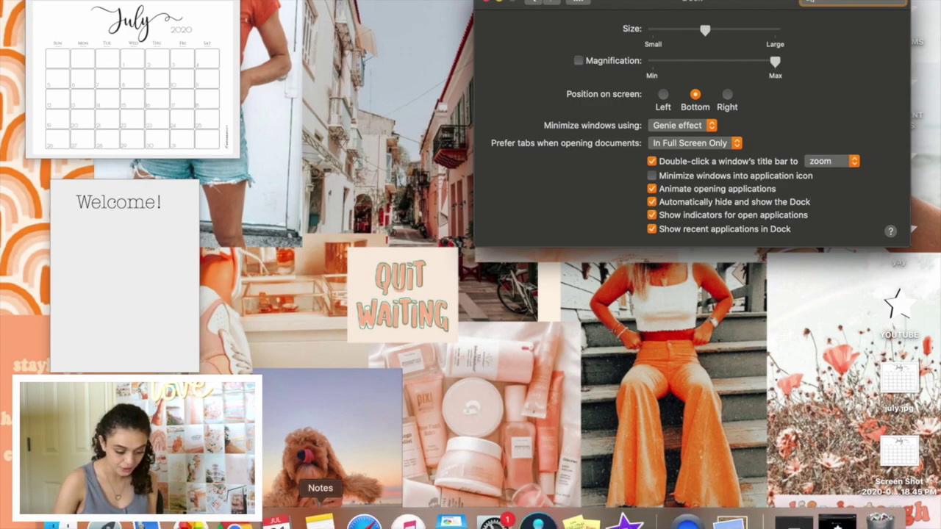
pyautogui.press('super+q')
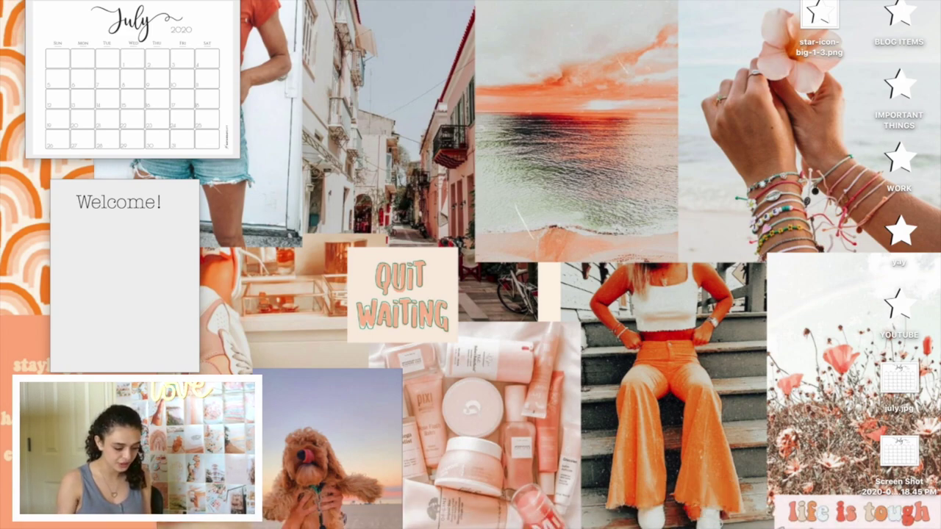
# Enable Show date for the menu bar clock in the Date & Time preferences and quit the preferences.
pyautogui.moveTo(623, 523)
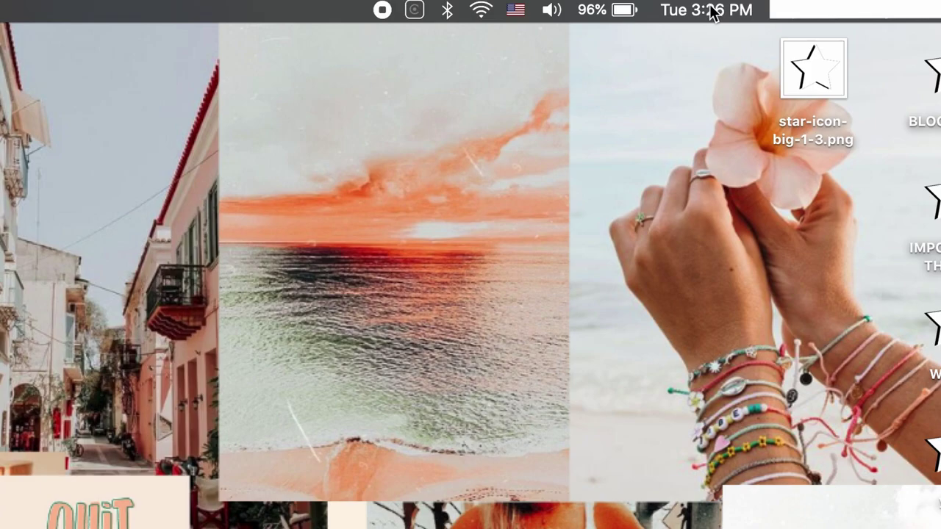
pyautogui.click(710, 8)
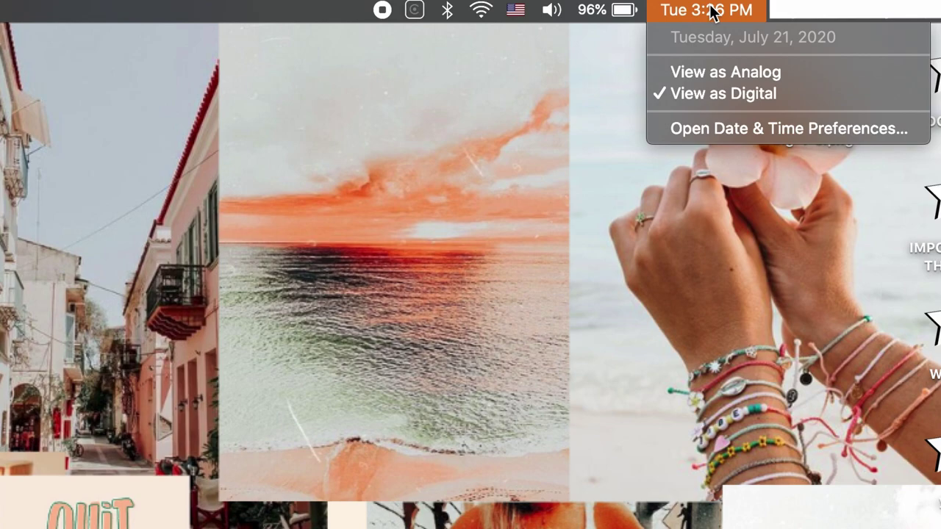
pyautogui.click(700, 128)
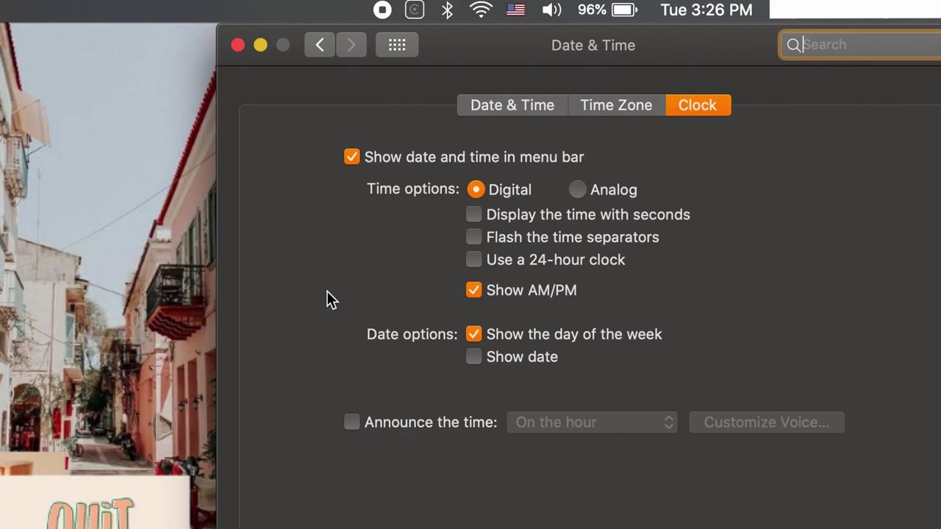
pyautogui.click(474, 357)
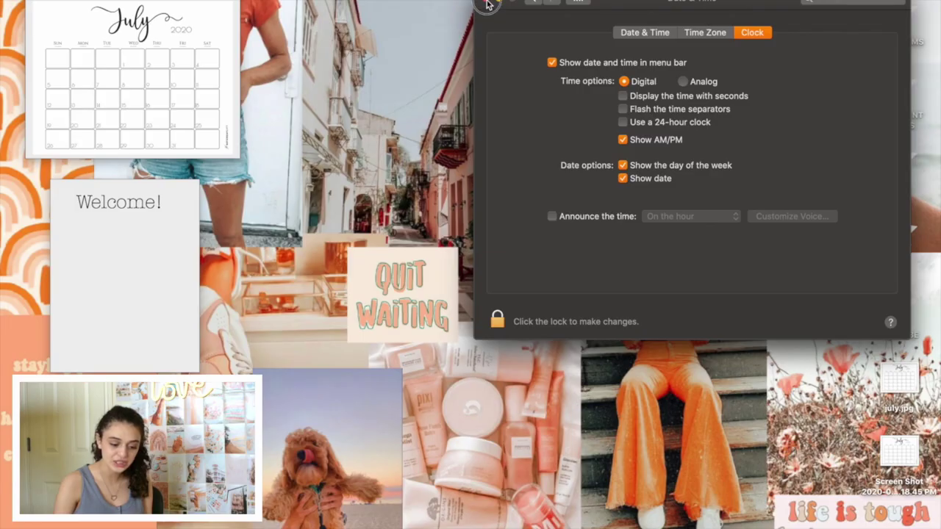
pyautogui.press('super+q')
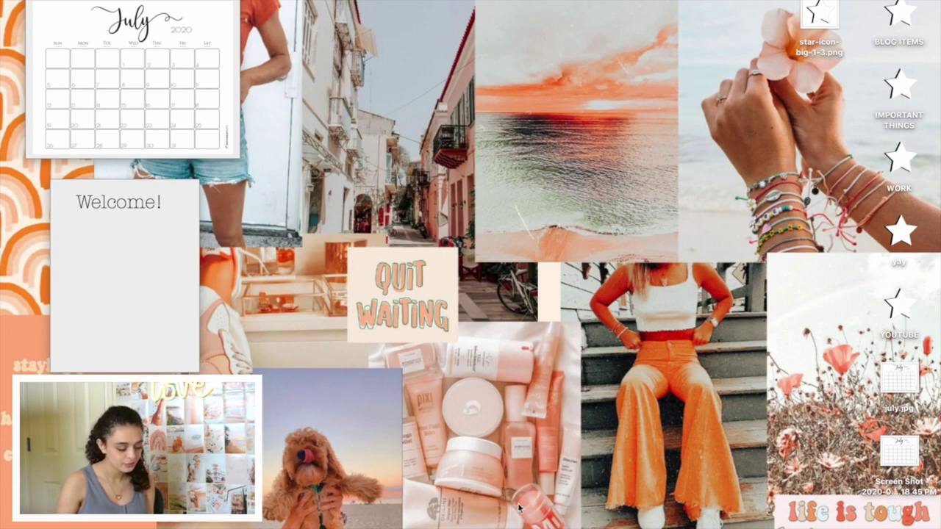
# Switch to Chrome and open the MacBook Screensavers page from the Design Freebies section of the Gigi Jolee blog.
pyautogui.click(285, 518)
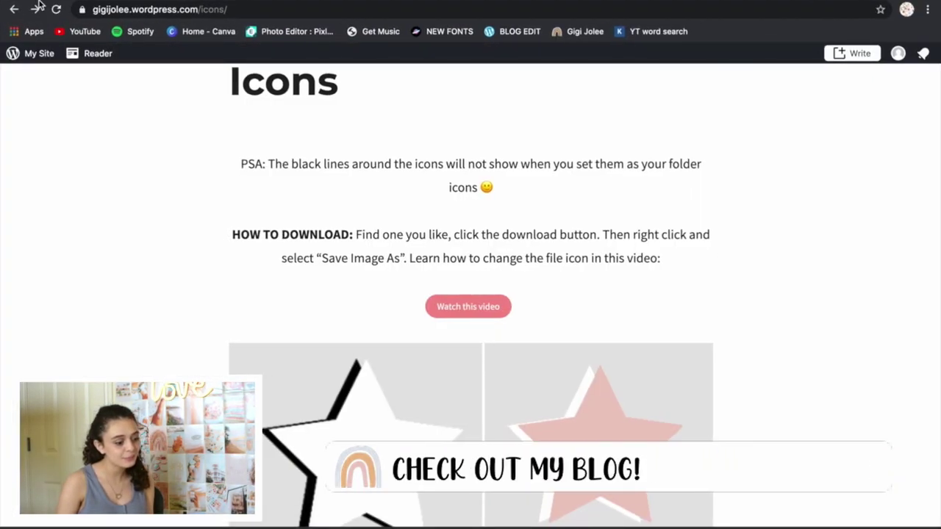
pyautogui.scroll(5, 195, 193)
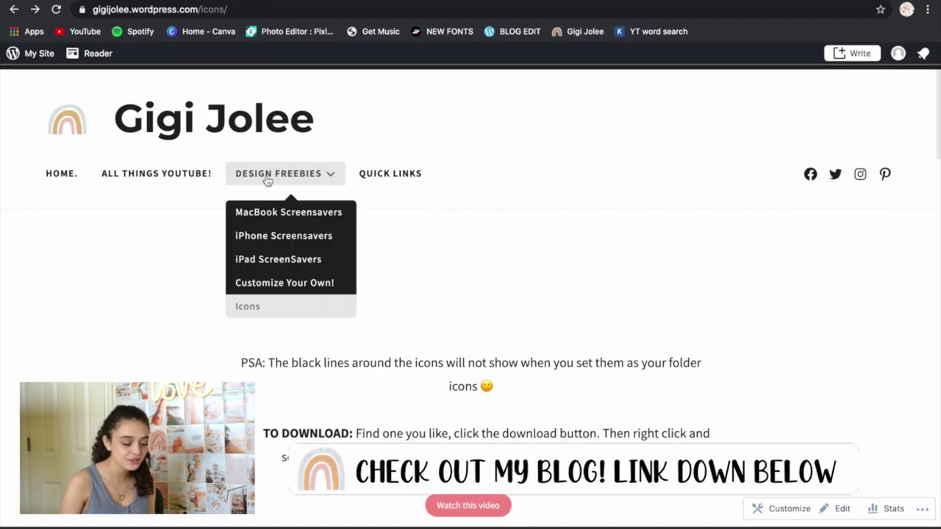
pyautogui.click(267, 181)
pyautogui.scroll(-5, 610, 458)
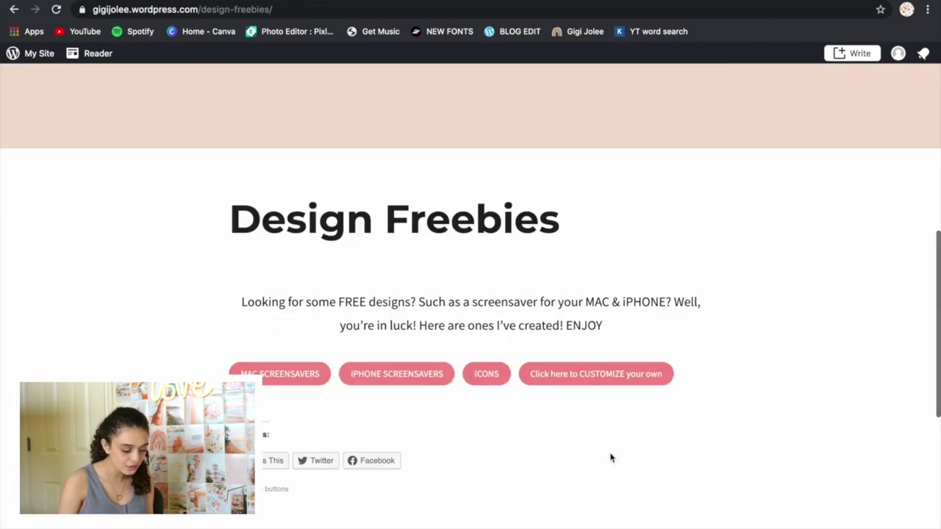
pyautogui.scroll(-2, 610, 457)
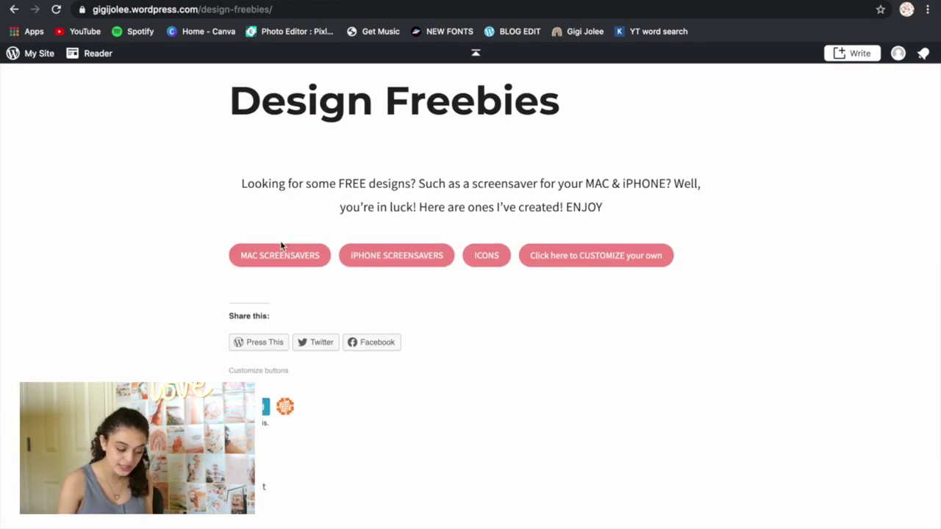
pyautogui.click(308, 253)
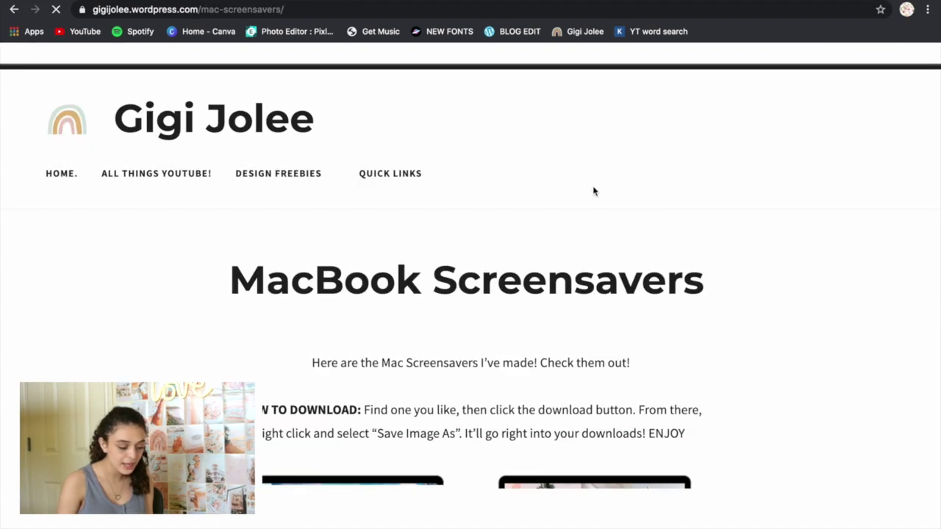
# Look through the collage wallpapers offered on the MacBook Screensavers page.
pyautogui.scroll(-3, 571, 274)
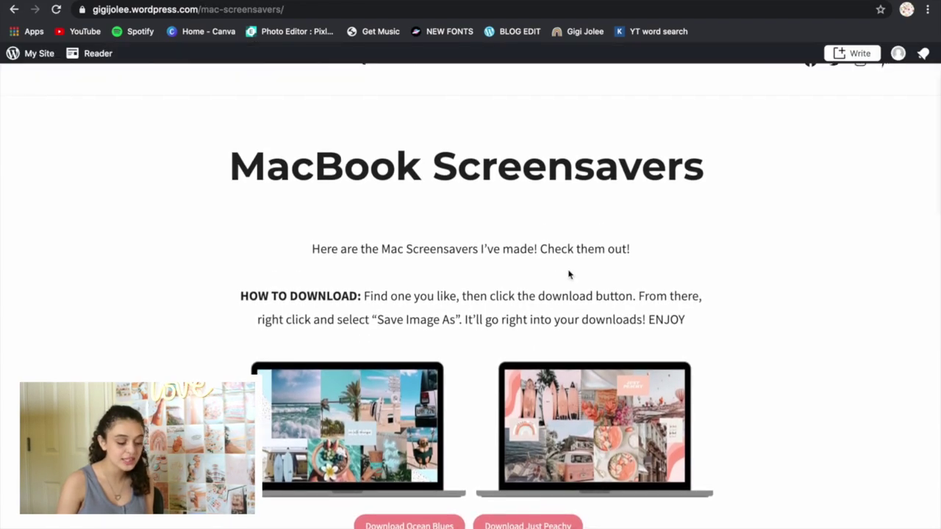
pyautogui.scroll(-3, 569, 273)
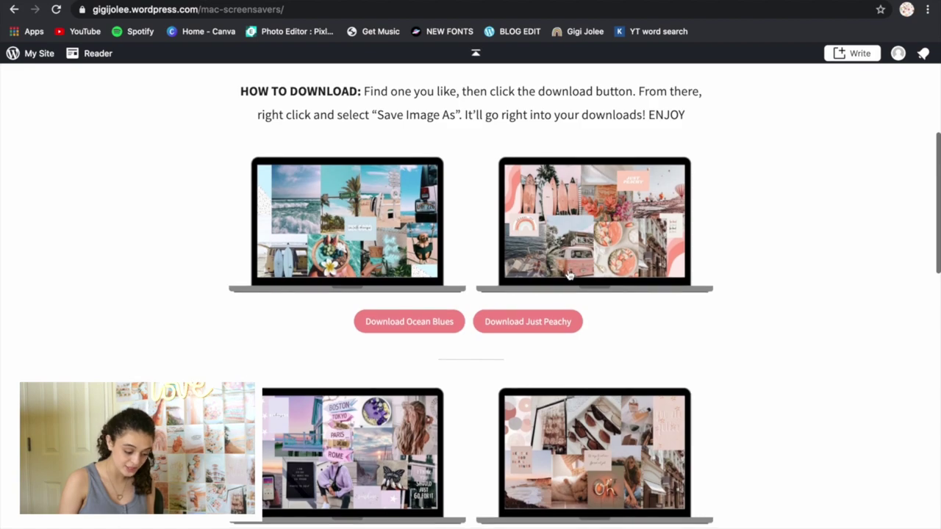
pyautogui.scroll(-5, 568, 273)
pyautogui.scroll(-3, 569, 274)
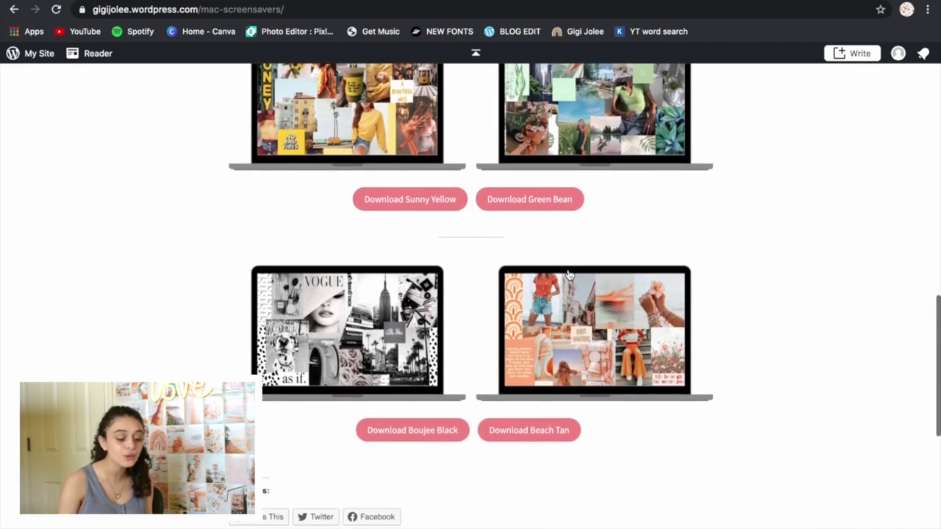
pyautogui.scroll(7, 567, 272)
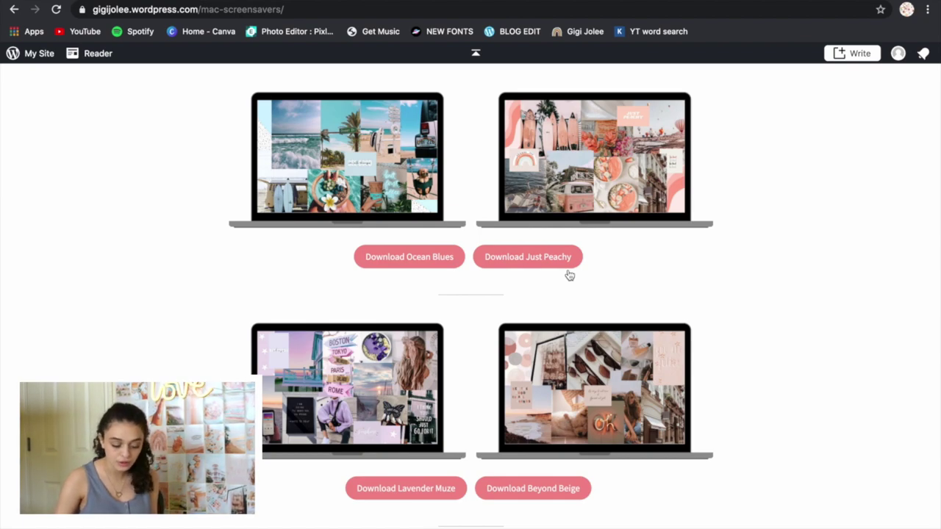
pyautogui.scroll(3, 583, 202)
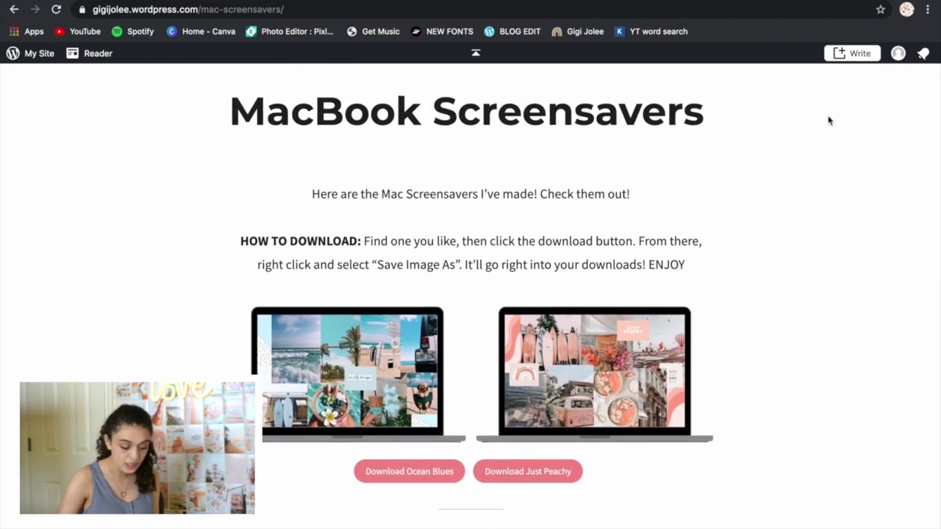
pyautogui.scroll(-2, 514, 378)
pyautogui.scroll(-1, 376, 228)
pyautogui.scroll(1, 441, 330)
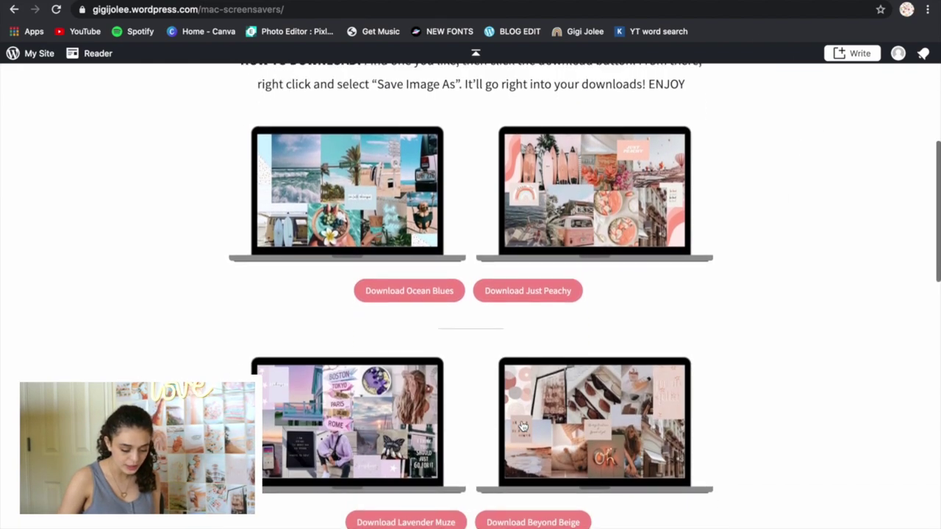
pyautogui.scroll(-1, 521, 426)
pyautogui.scroll(2, 562, 266)
# Open the Just Peachy wallpaper at full size, save it to the Desktop as a PNG image, and minimize the browser.
pyautogui.click(541, 309)
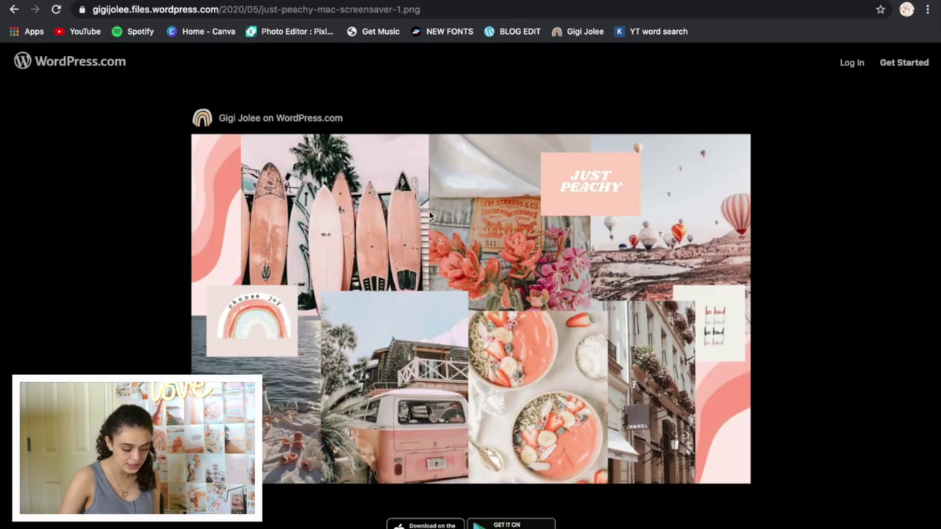
pyautogui.rightClick(429, 213)
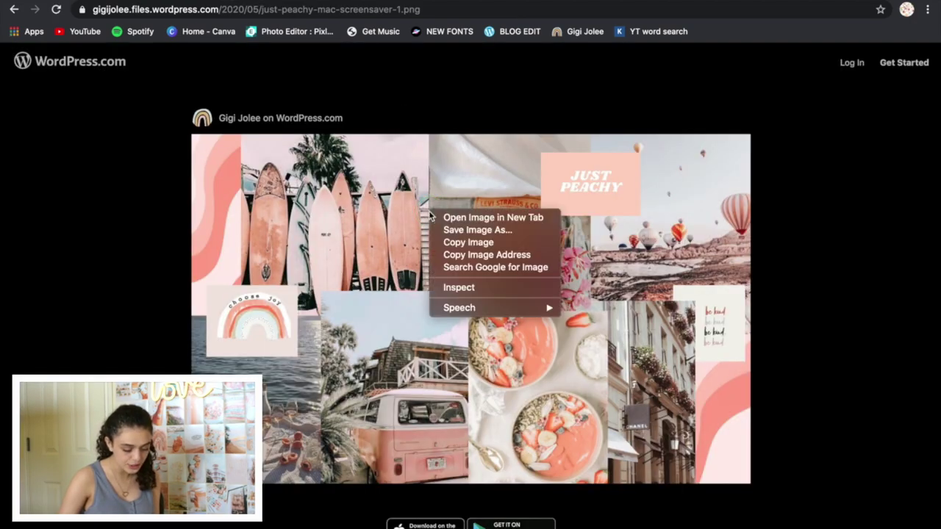
pyautogui.click(473, 229)
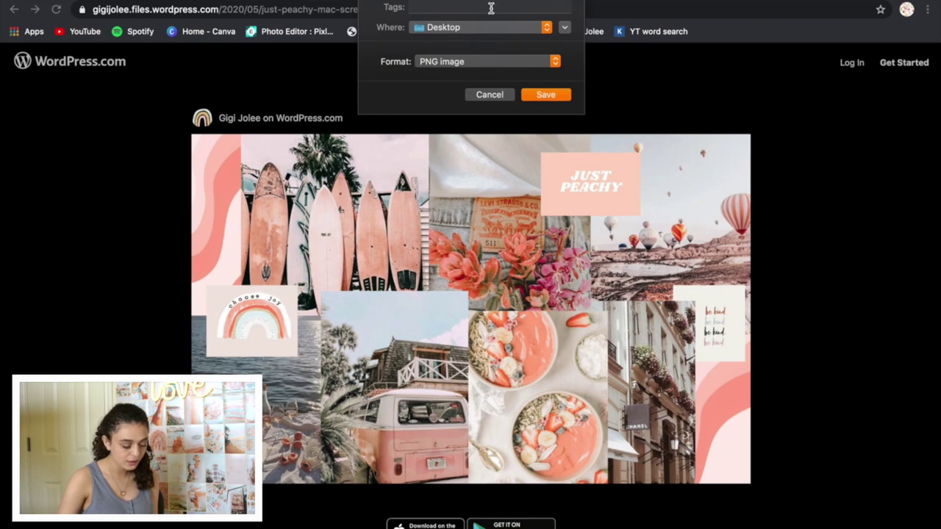
pyautogui.press('Return')
pyautogui.press('super+m')
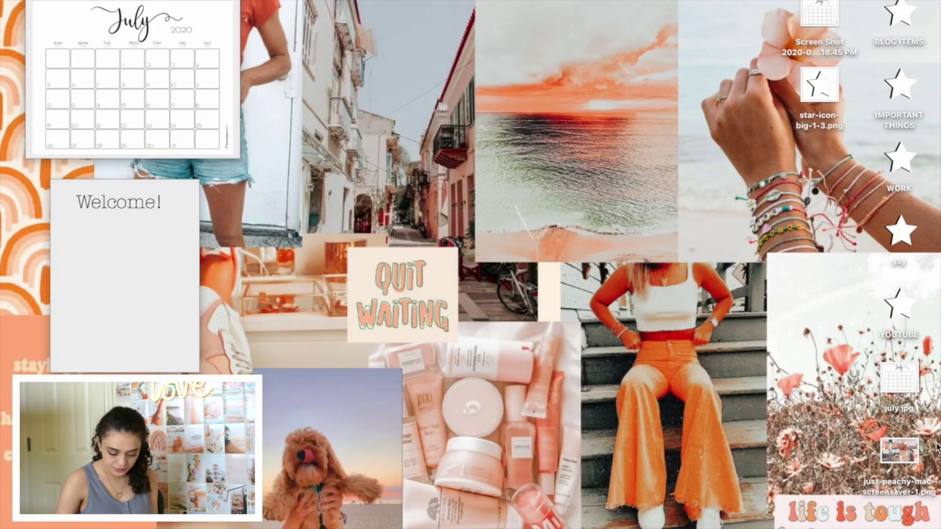
# Browse the built-in desktop pictures in the Desktop & Screen Saver preferences and close the preferences window.
pyautogui.rightClick(911, 454)
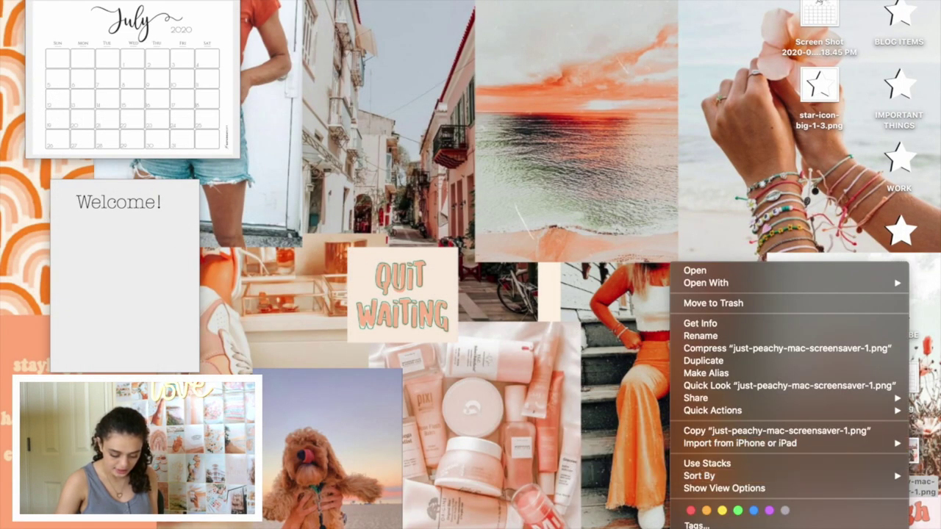
pyautogui.click(505, 484)
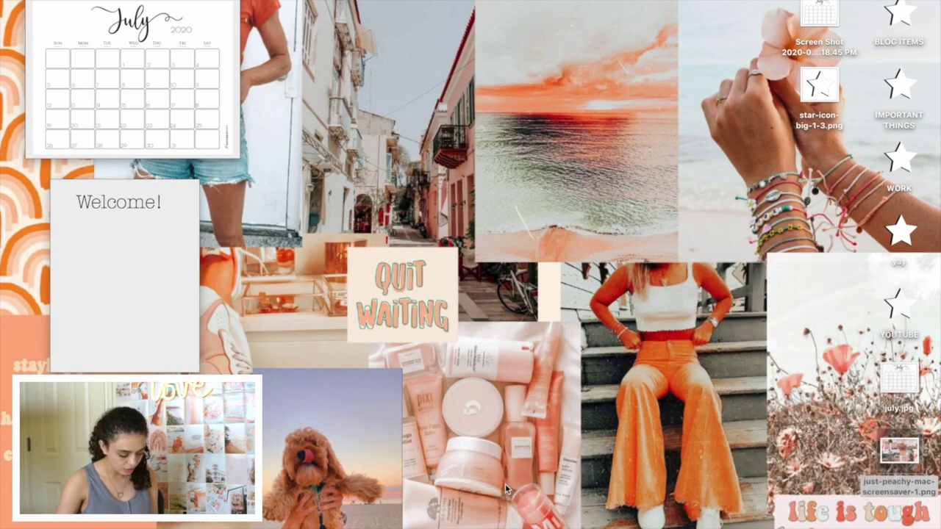
pyautogui.moveTo(505, 526)
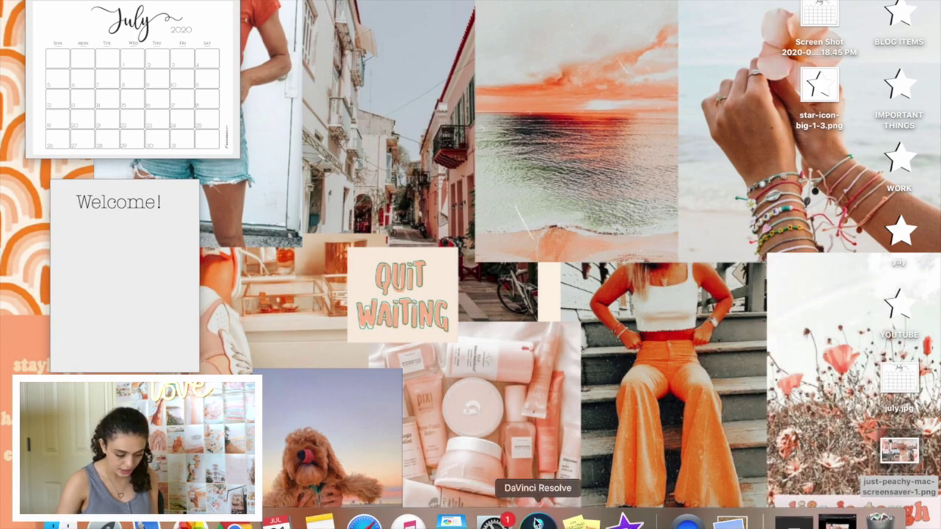
pyautogui.click(492, 520)
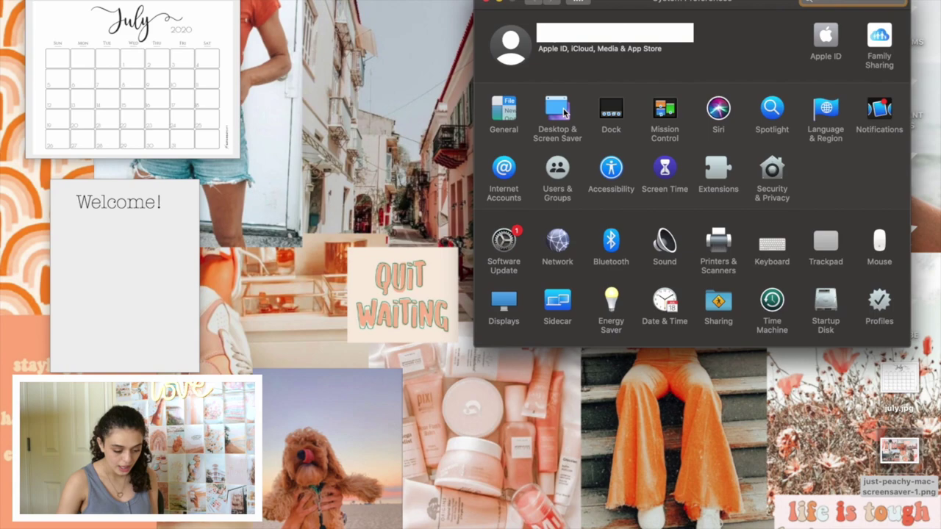
pyautogui.click(563, 110)
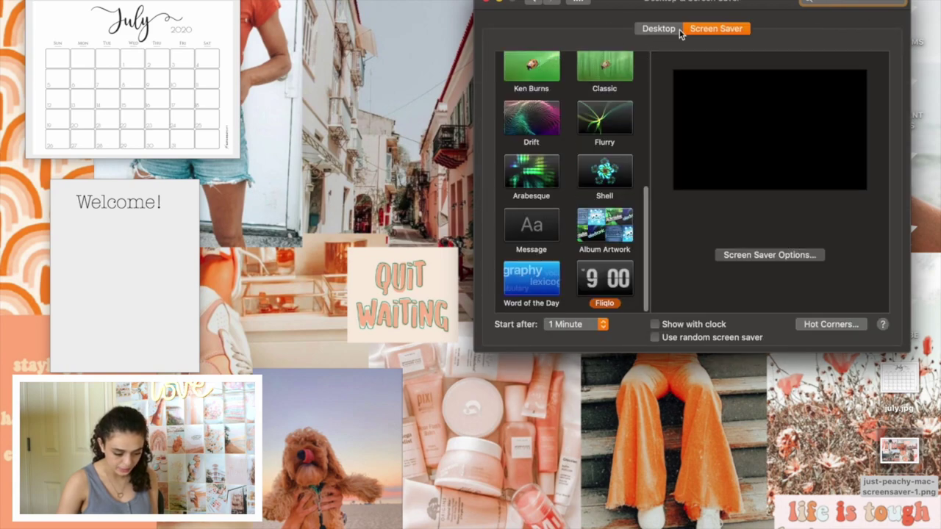
pyautogui.click(657, 30)
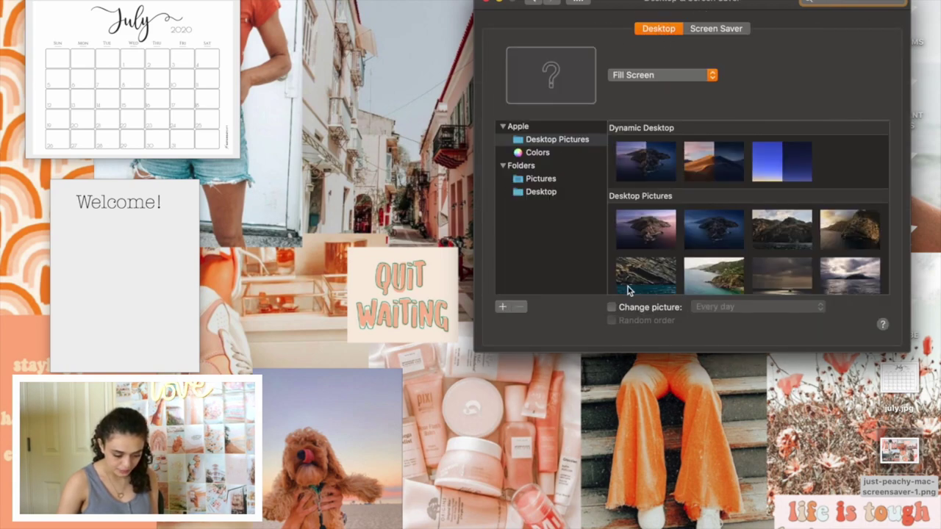
pyautogui.scroll(-10, 741, 225)
pyautogui.scroll(10, 741, 225)
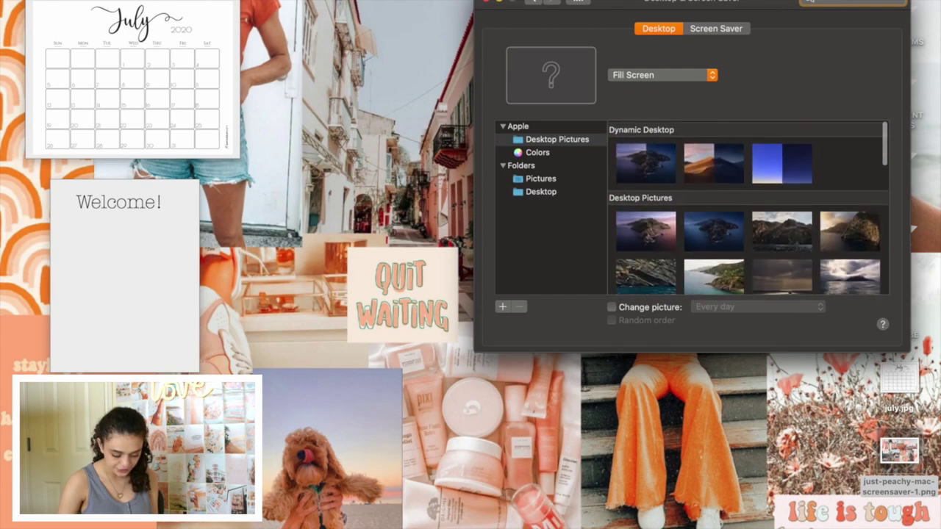
pyautogui.click(485, 1)
# Set just-peachy-mac-screensaver-1.png as the desktop picture directly from its file on the desktop.
pyautogui.rightClick(898, 471)
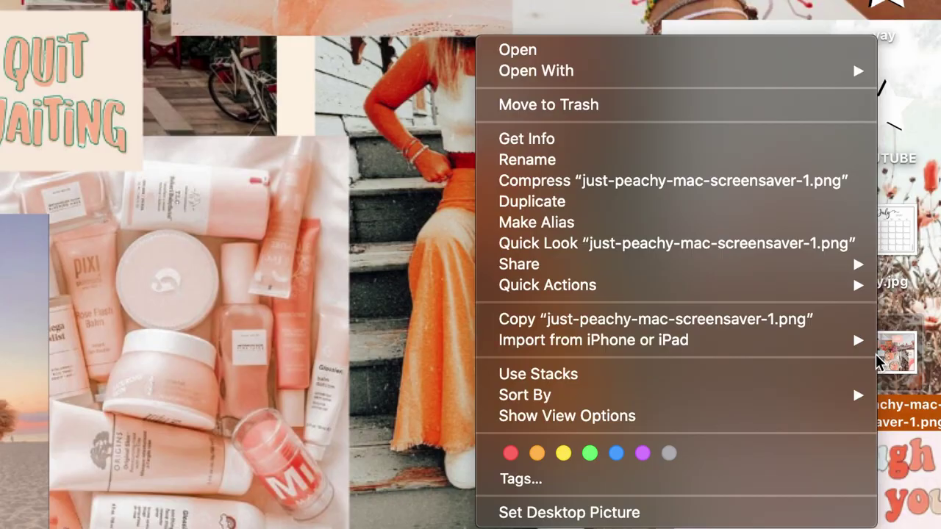
pyautogui.click(724, 525)
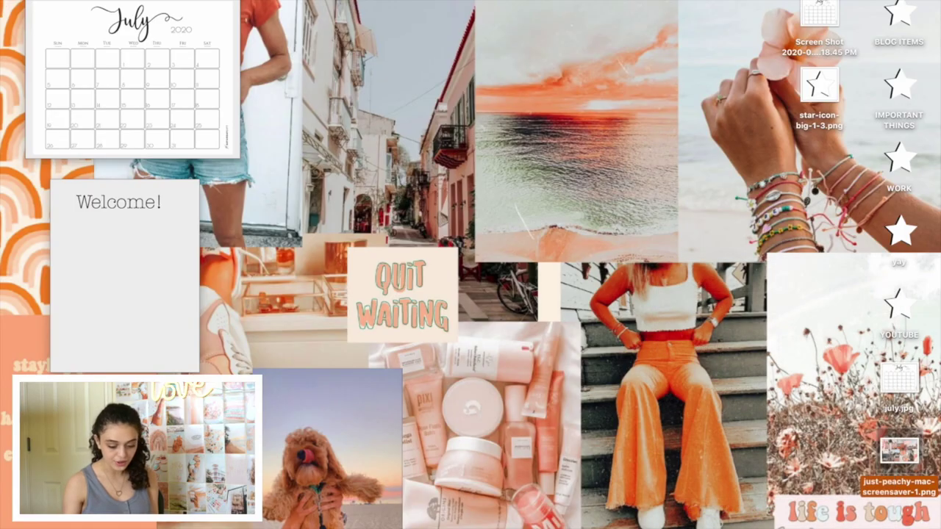